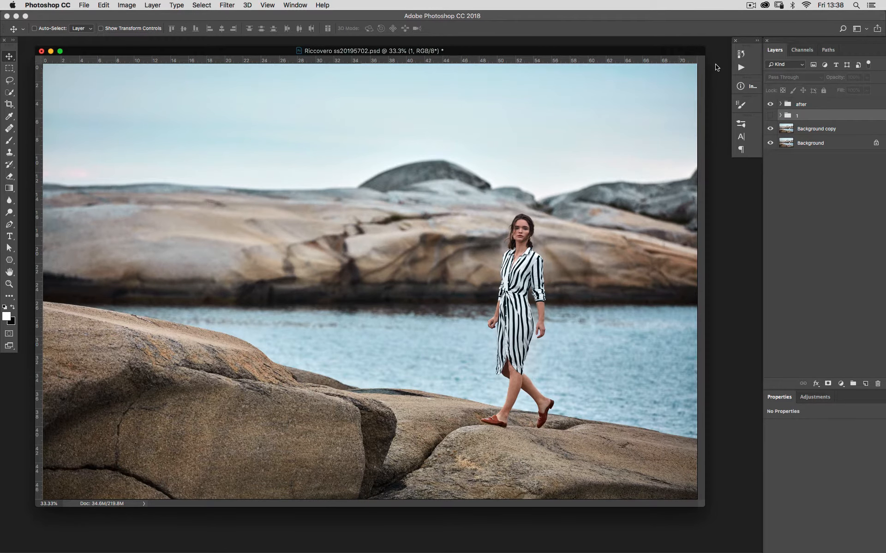
Step: Add a white Solid Color fill layer above the photo layers
{"action": "left_click_drag", "start_coordinate": [696, 51], "coordinate": [700, 55]}
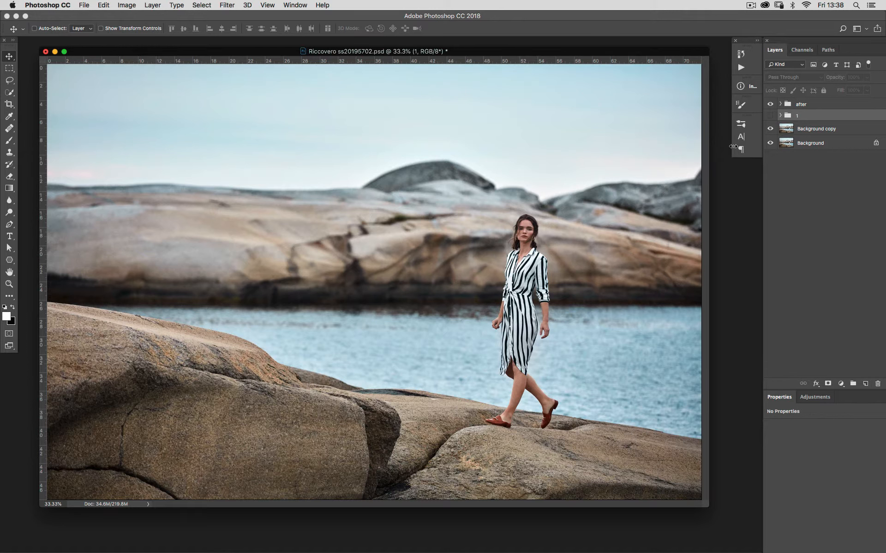
{"action": "left_click", "coordinate": [839, 385]}
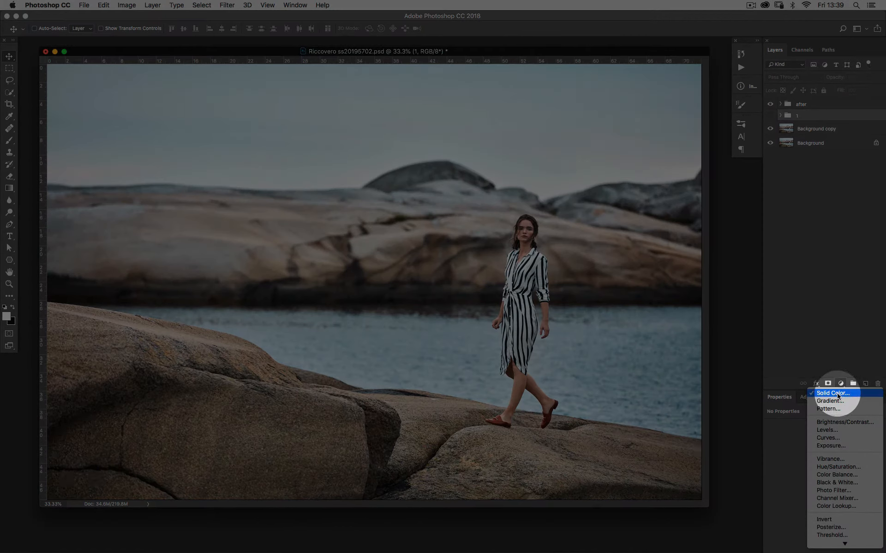
{"action": "left_click", "coordinate": [839, 396]}
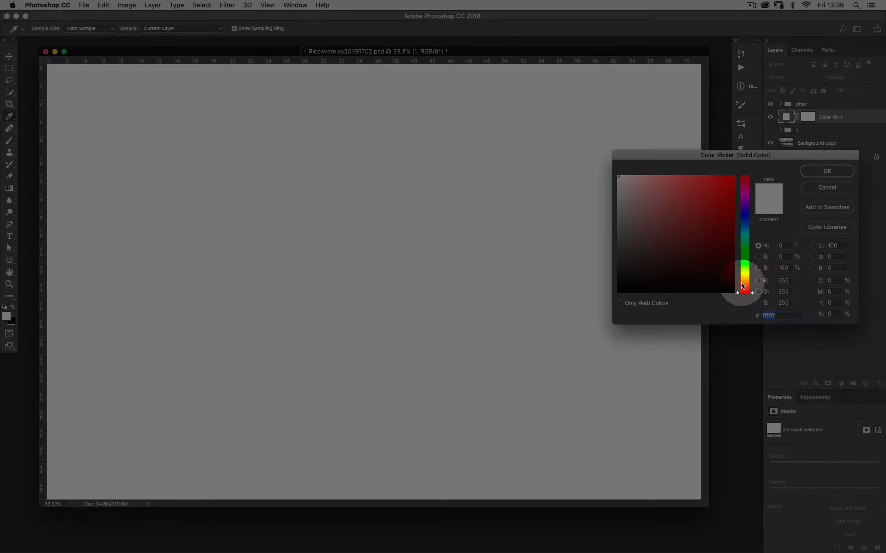
{"action": "left_click_drag", "start_coordinate": [636, 182], "coordinate": [595, 156]}
{"action": "left_click", "coordinate": [837, 171]}
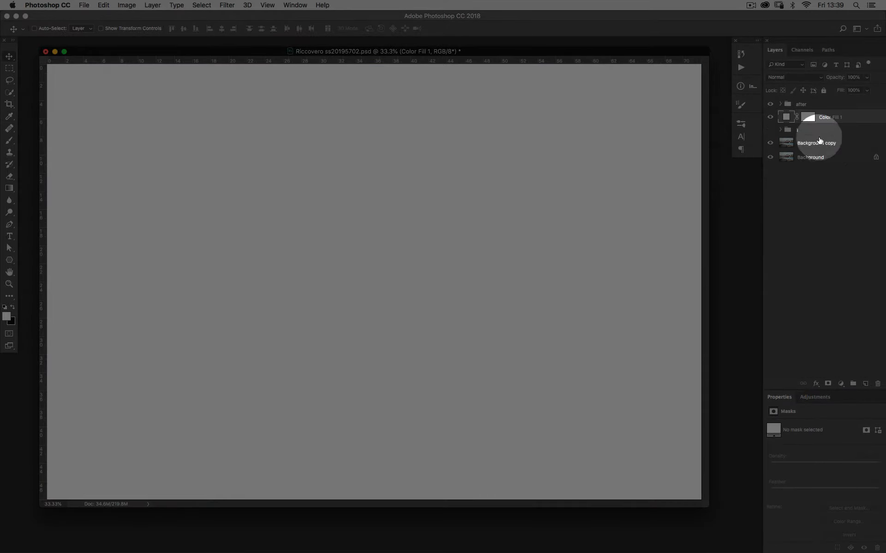
Step: Invert the fill layer's mask to black and draw a white radial gradient on it at the rock crest to create a glow
{"action": "left_click", "coordinate": [807, 118]}
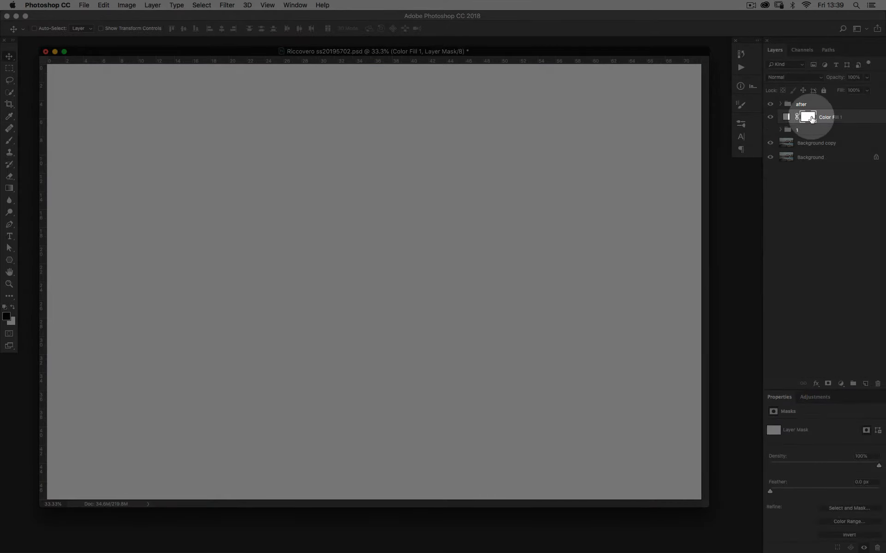
{"action": "key", "text": "super+i"}
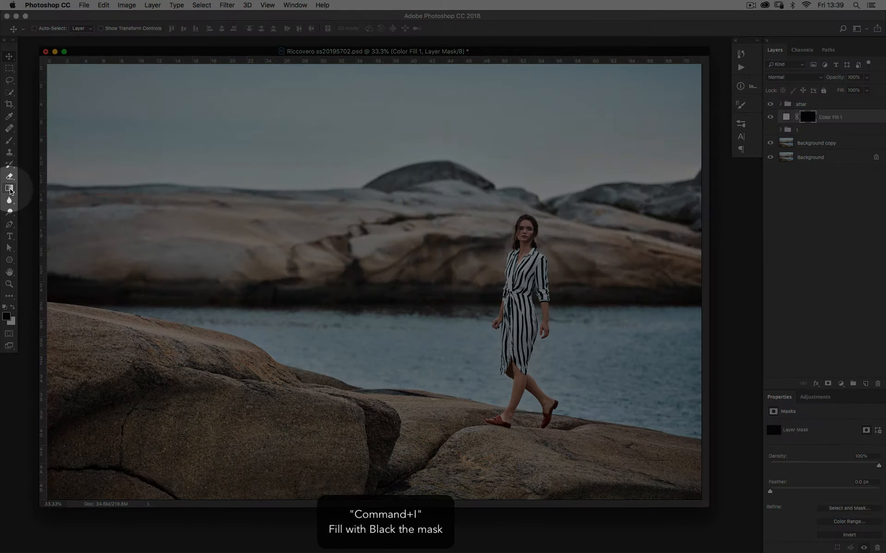
{"action": "left_click", "coordinate": [10, 190]}
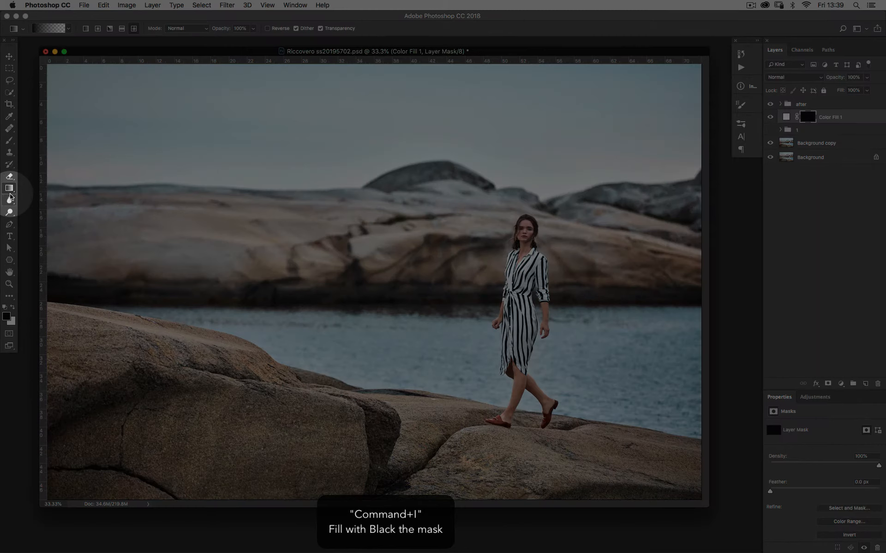
{"action": "left_click", "coordinate": [97, 29]}
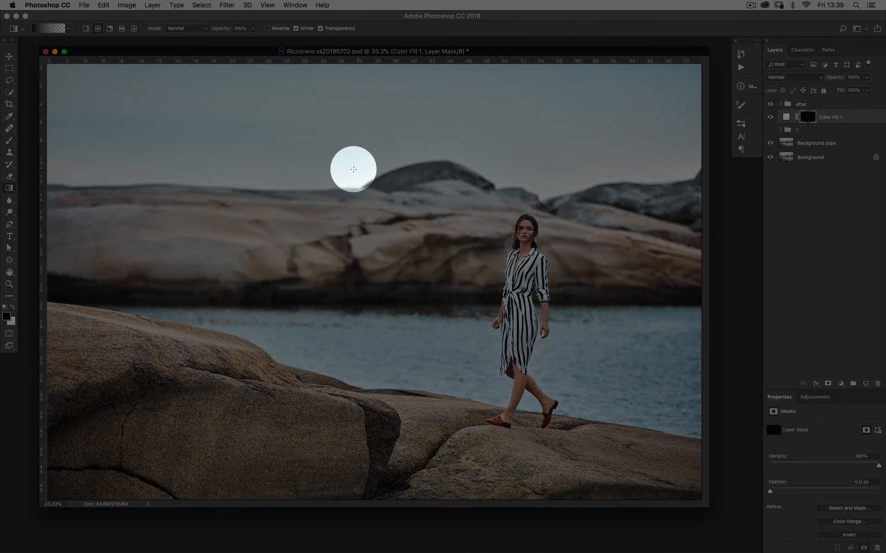
{"action": "left_click", "coordinate": [13, 307]}
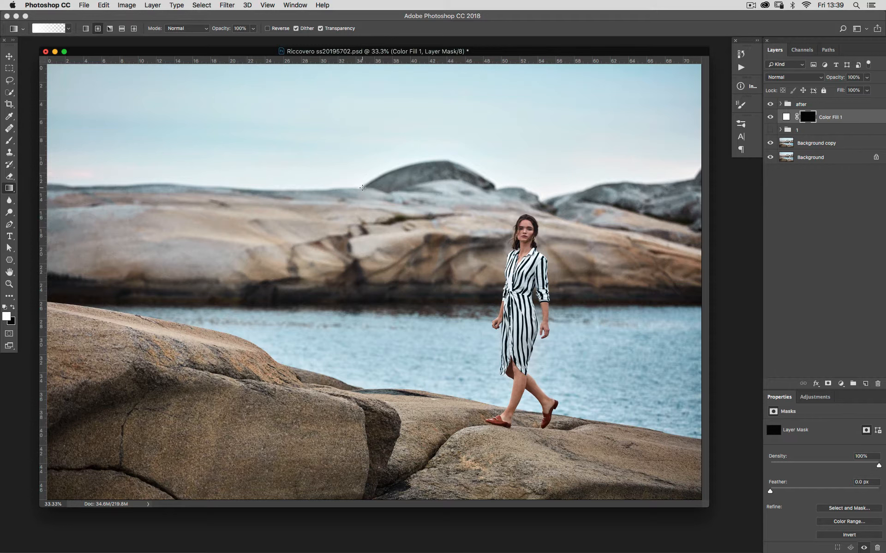
{"action": "left_click_drag", "start_coordinate": [365, 204], "coordinate": [377, 298]}
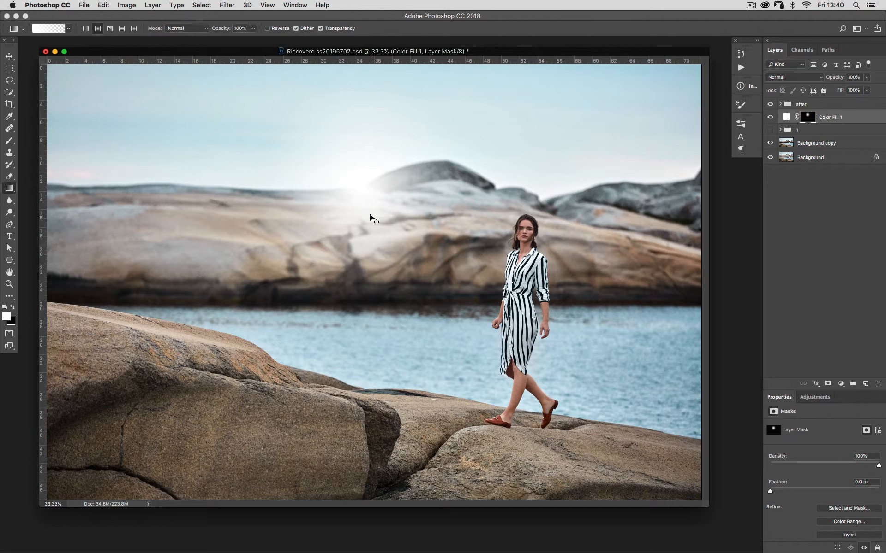
Step: Try to reposition the glow on the mask with Free Transform
{"action": "key", "text": "super+t"}
{"action": "left_click_drag", "start_coordinate": [469, 79], "coordinate": [455, 113]}
{"action": "key", "text": "Return"}
Step: Redraw a short radial gradient on the mask at the rock crest and toggle the fill layer's visibility to compare
{"action": "key", "text": "g"}
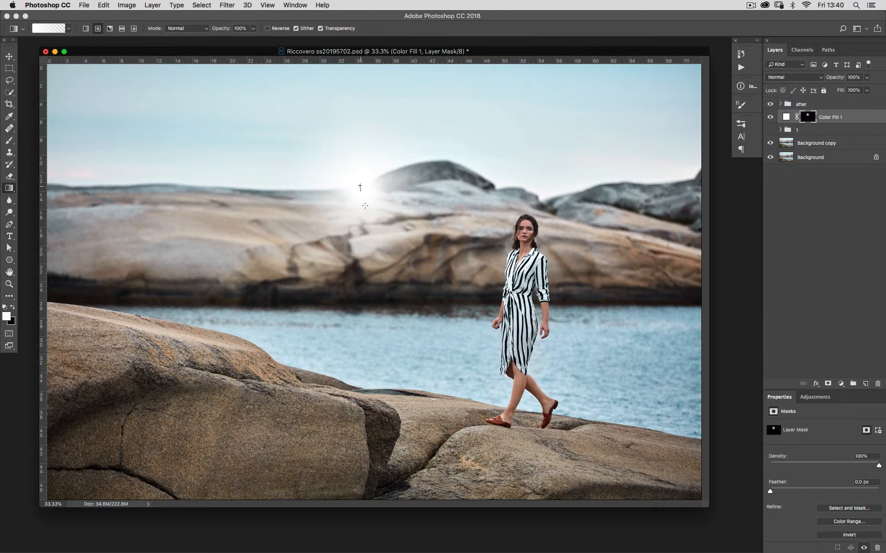
{"action": "left_click_drag", "start_coordinate": [365, 205], "coordinate": [369, 220]}
{"action": "left_click", "coordinate": [769, 118]}
{"action": "left_click", "coordinate": [769, 117]}
{"action": "left_click", "coordinate": [770, 118]}
{"action": "left_click", "coordinate": [769, 118]}
Step: Nudge the glow mask upward with Free Transform and commit the move
{"action": "key", "text": "super+t"}
{"action": "key", "text": "shift+Up"}
{"action": "key", "text": "shift+Up"}
{"action": "key", "text": "shift+Up"}
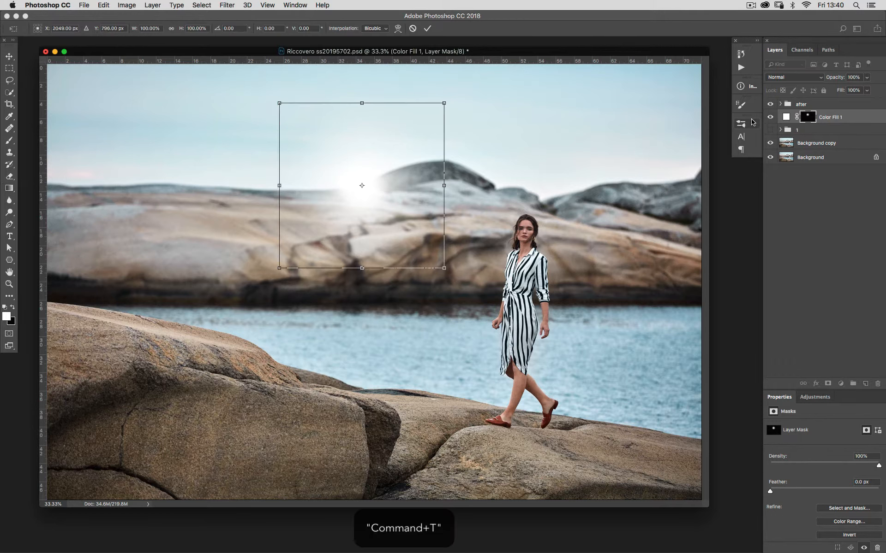
{"action": "key", "text": "shift+Up"}
{"action": "key", "text": "shift+Up"}
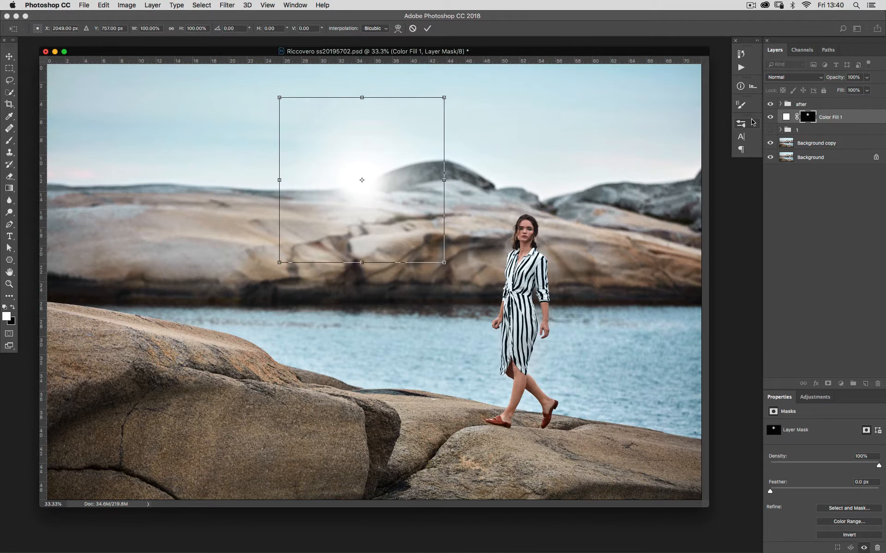
{"action": "key", "text": "Up"}
{"action": "key", "text": "Up"}
{"action": "key", "text": "Up"}
{"action": "key", "text": "Return"}
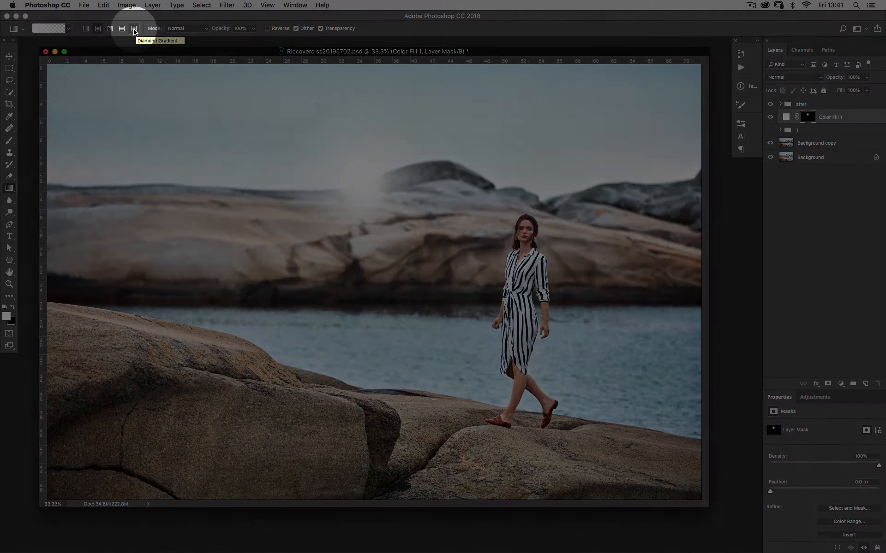
Step: Switch to the Diamond gradient and add a second white Solid Color fill layer
{"action": "left_click", "coordinate": [134, 29]}
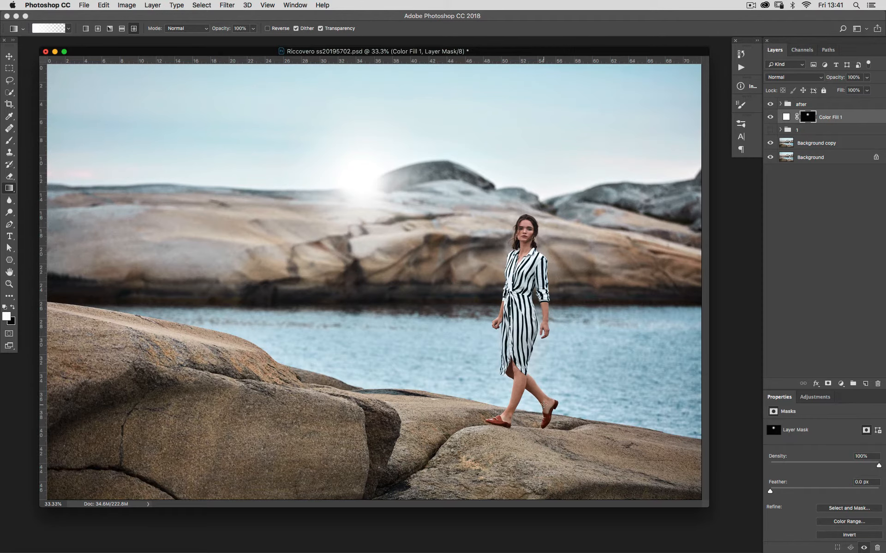
{"action": "left_click", "coordinate": [841, 384]}
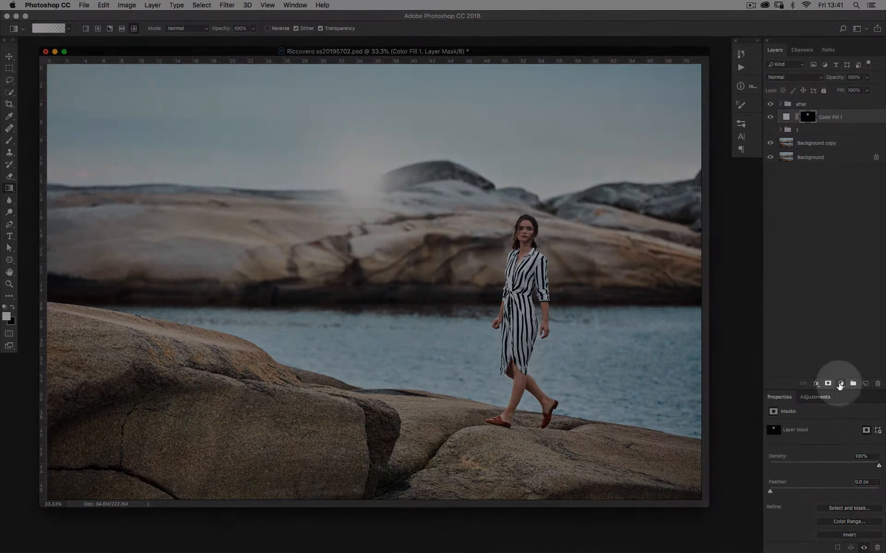
{"action": "left_click", "coordinate": [832, 404]}
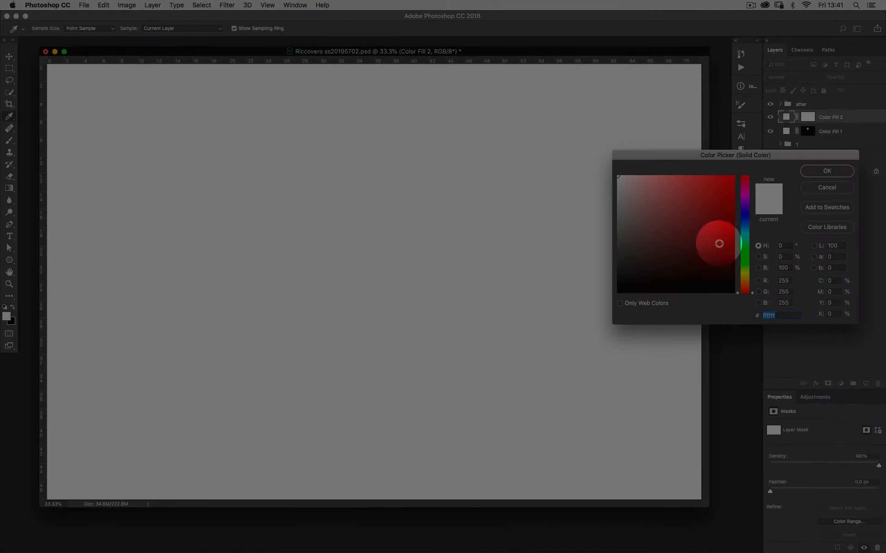
{"action": "left_click", "coordinate": [830, 172]}
Step: Invert the second fill layer's mask and draw a diamond gradient on it at the rock crest
{"action": "left_click", "coordinate": [807, 118]}
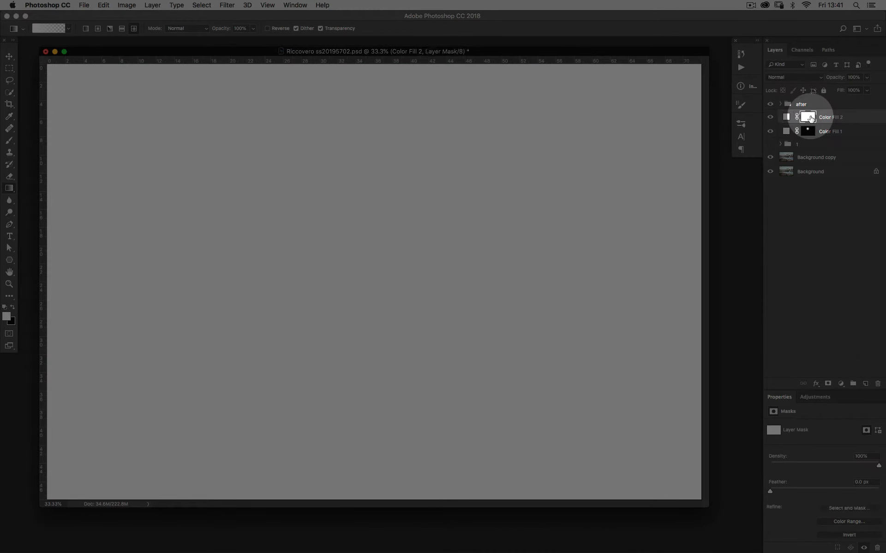
{"action": "key", "text": "super+i"}
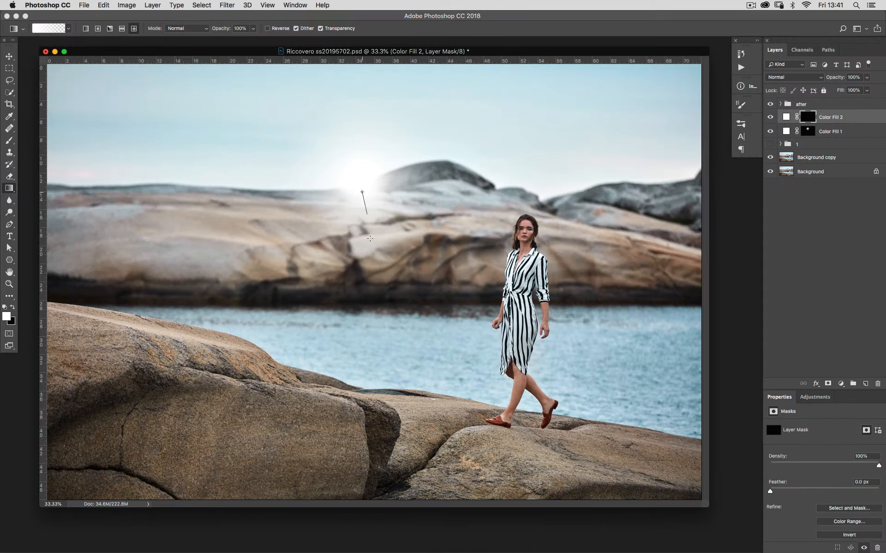
{"action": "left_click_drag", "start_coordinate": [369, 238], "coordinate": [378, 291]}
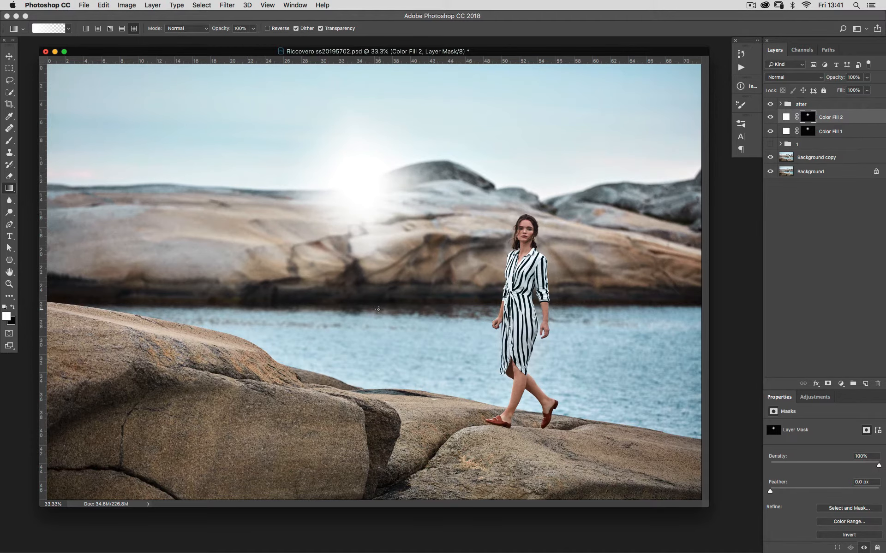
Step: Inspect the second fill layer's mask on its own, then return to the normal image view
{"action": "left_click", "coordinate": [811, 119], "text": "alt"}
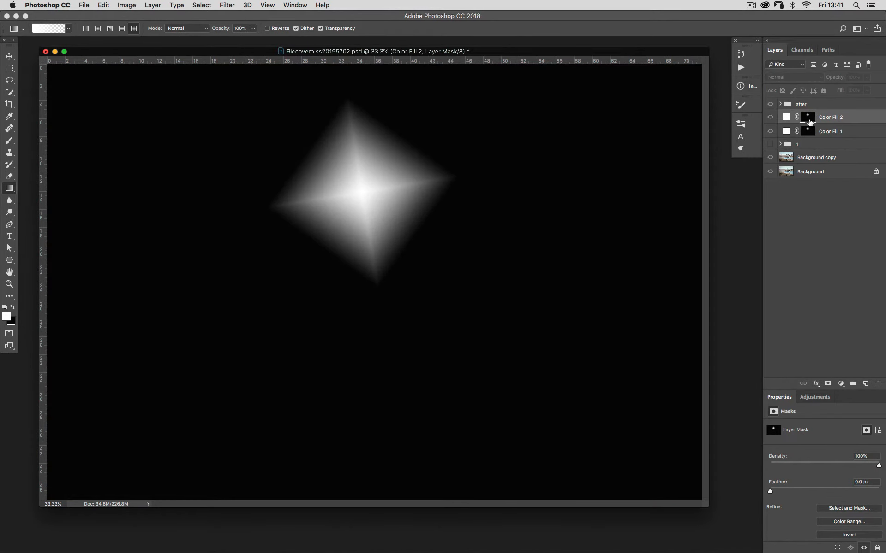
{"action": "left_click", "coordinate": [810, 120], "text": "alt"}
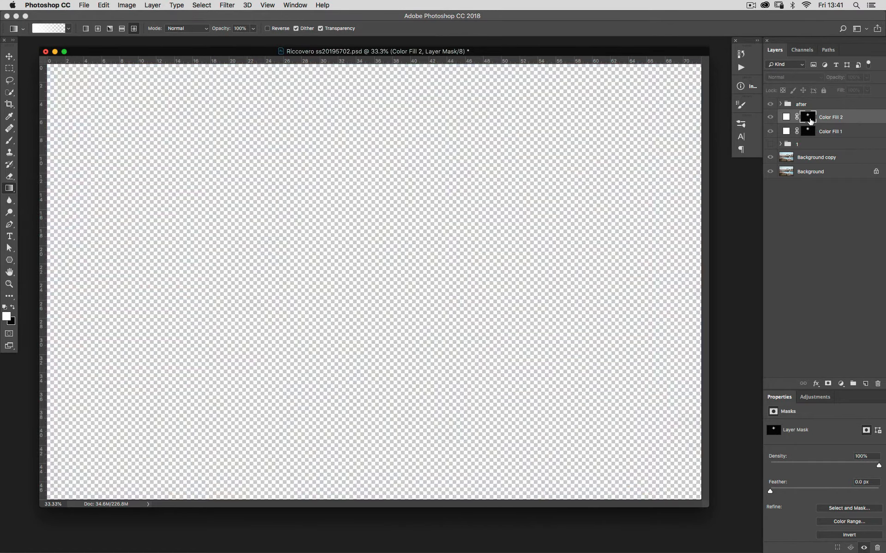
{"action": "left_click", "coordinate": [802, 121], "text": "alt"}
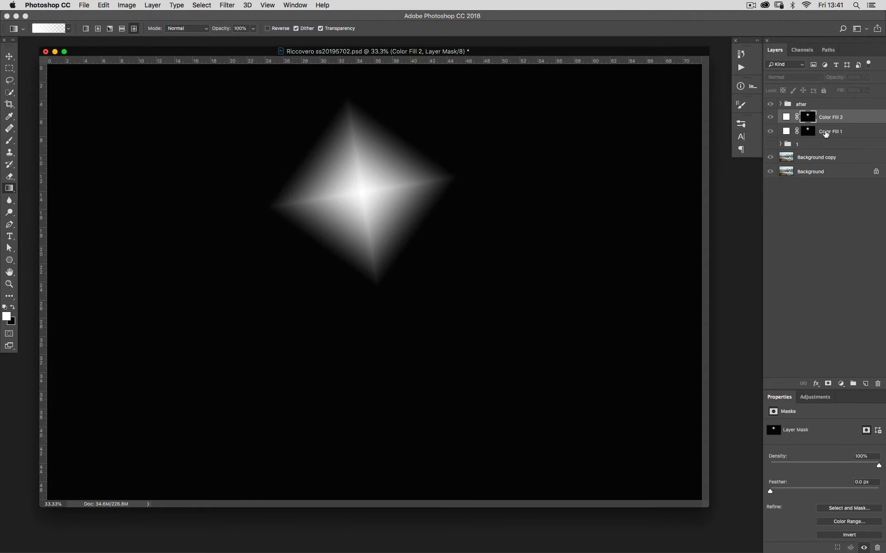
{"action": "left_click", "coordinate": [807, 122], "text": "alt"}
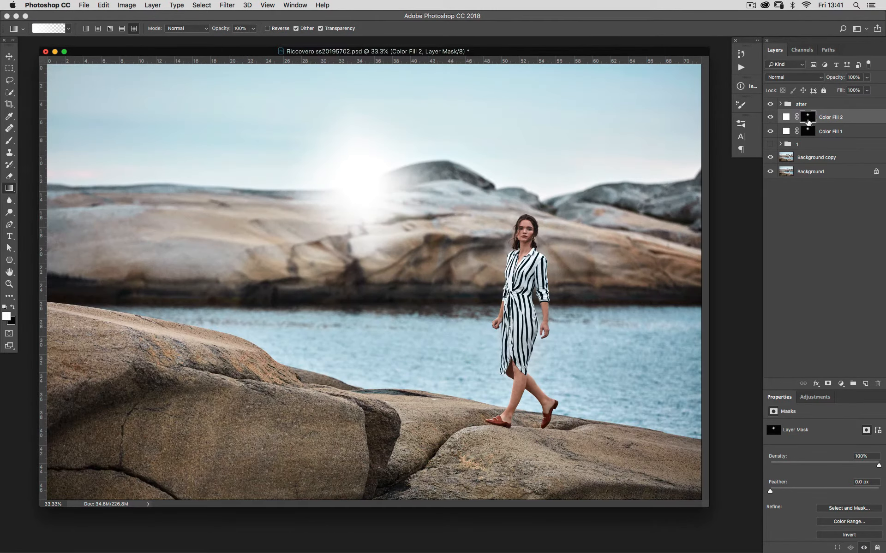
Step: Toggle the second fill layer's visibility repeatedly to compare the glow
{"action": "left_click", "coordinate": [768, 119]}
{"action": "left_click", "coordinate": [769, 119]}
{"action": "left_click", "coordinate": [769, 119]}
{"action": "left_click", "coordinate": [769, 119]}
{"action": "left_click", "coordinate": [769, 119]}
{"action": "left_click", "coordinate": [769, 119]}
{"action": "left_click", "coordinate": [769, 119]}
{"action": "left_click", "coordinate": [768, 120]}
Step: Enlarge the diamond glow mask with Free Transform by pulling its corner outward
{"action": "key", "text": "super+t"}
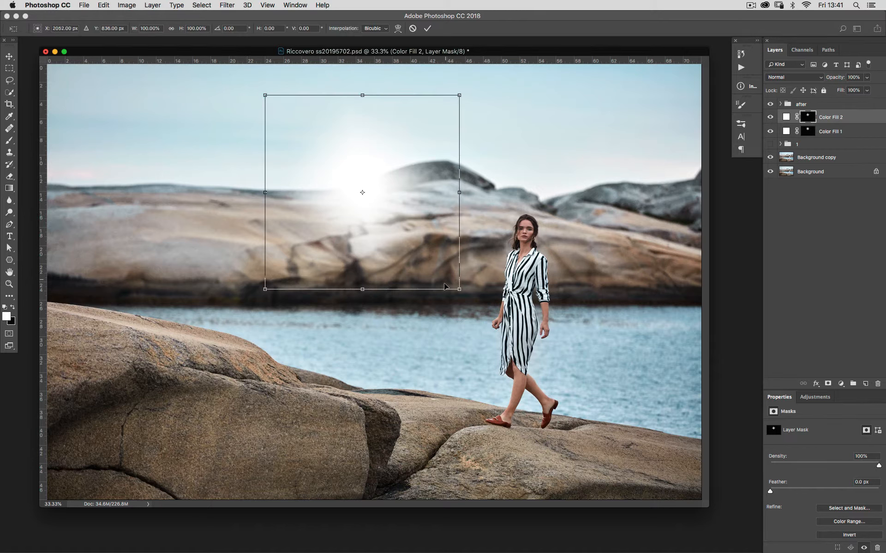
{"action": "left_click_drag", "start_coordinate": [458, 289], "coordinate": [503, 372]}
{"action": "key", "text": "Return"}
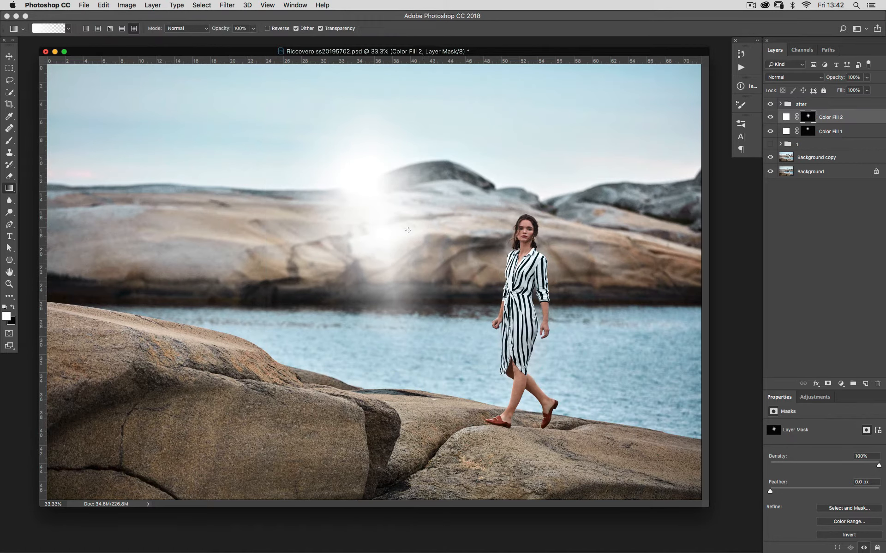
Step: Move the diamond glow slightly up, then rotate it about -31° and stretch it taller with Free Transform
{"action": "key", "text": "v"}
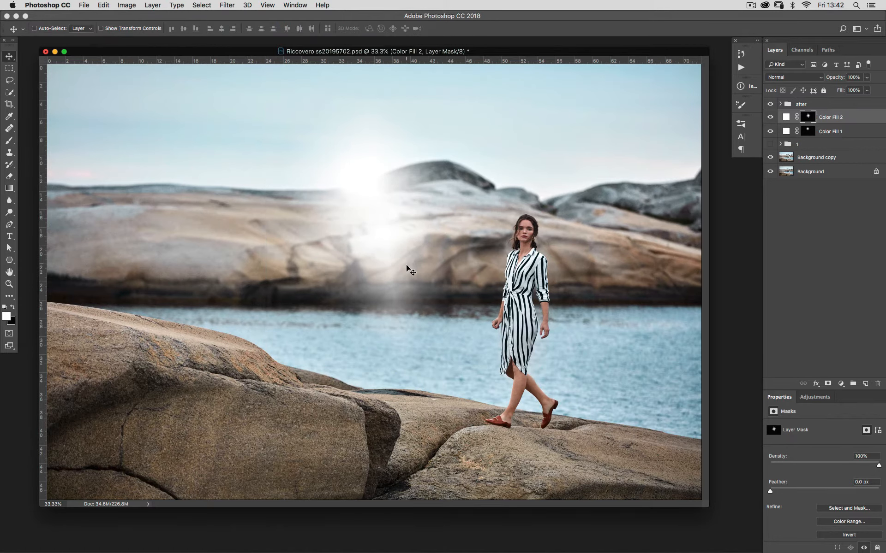
{"action": "left_click_drag", "start_coordinate": [406, 265], "coordinate": [408, 231]}
{"action": "key", "text": "super+t"}
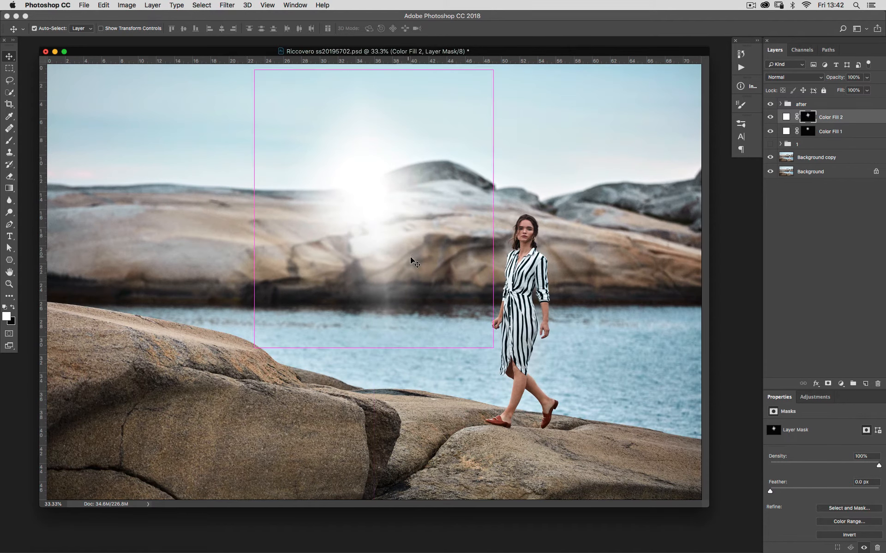
{"action": "left_click_drag", "start_coordinate": [507, 356], "coordinate": [660, 285]}
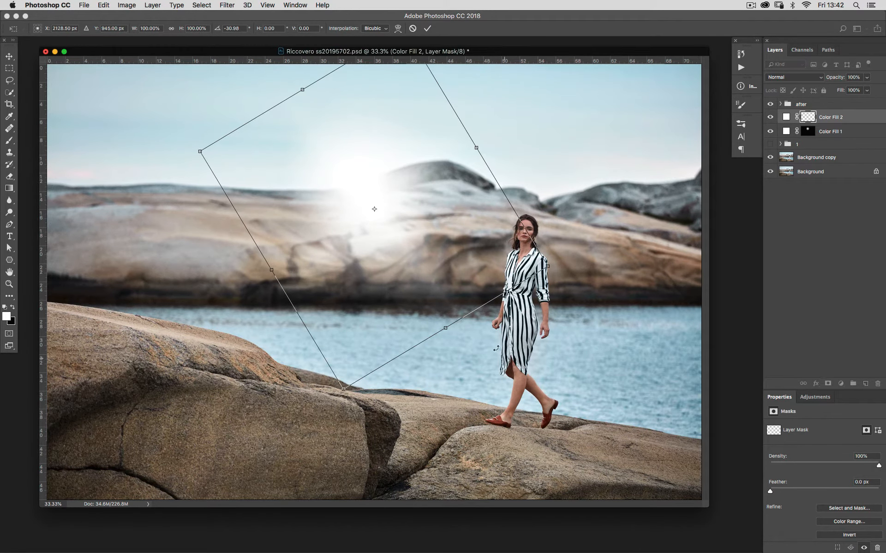
{"action": "left_click_drag", "start_coordinate": [445, 329], "coordinate": [469, 357]}
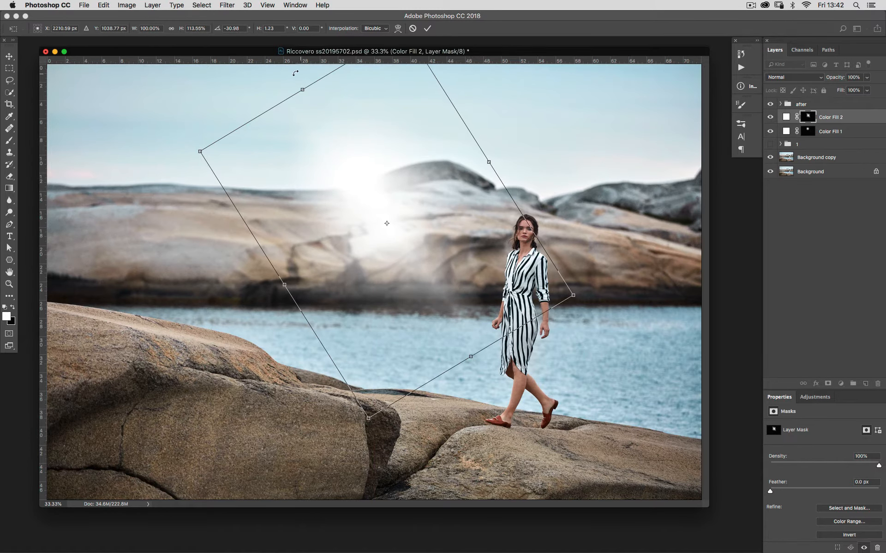
{"action": "left_click_drag", "start_coordinate": [302, 89], "coordinate": [236, 9]}
{"action": "key", "text": "Return"}
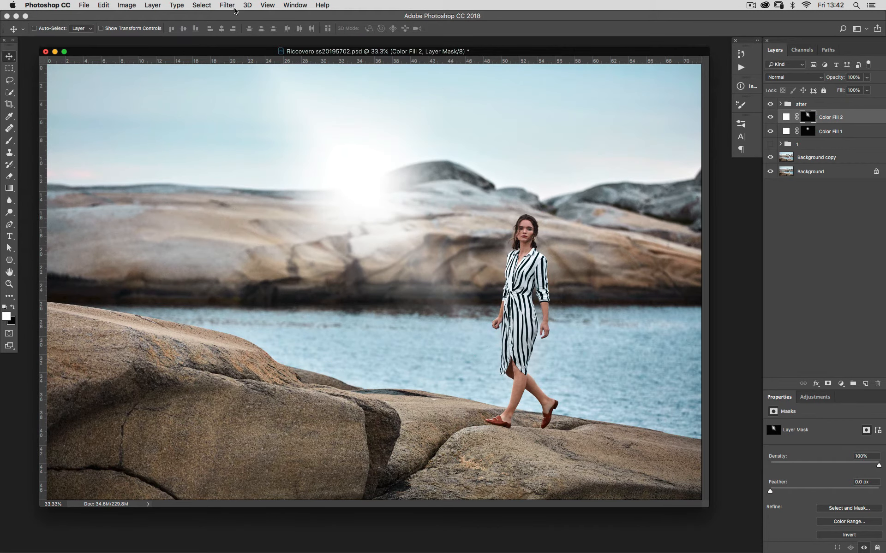
Step: Inspect the reshaped diamond mask on its own and compare it with the image
{"action": "left_click_drag", "start_coordinate": [613, 52], "coordinate": [612, 83]}
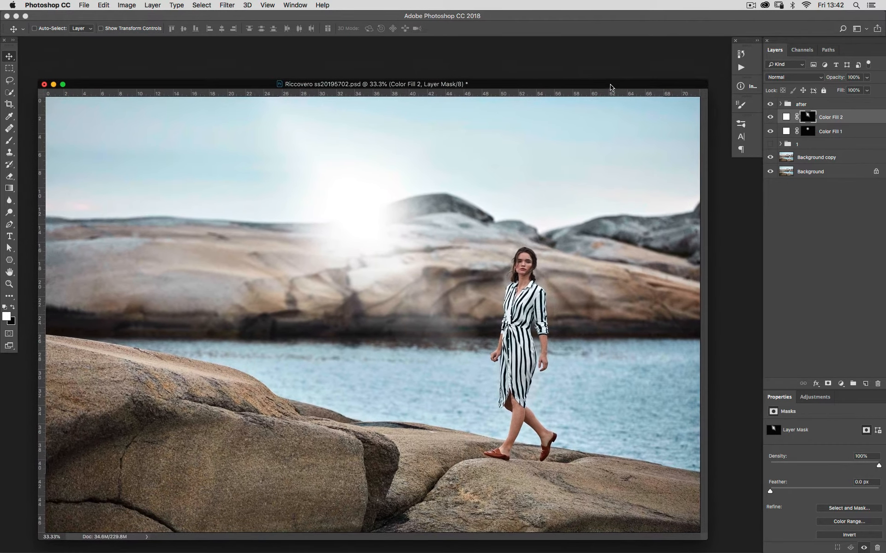
{"action": "left_click", "coordinate": [769, 119]}
{"action": "left_click", "coordinate": [769, 118]}
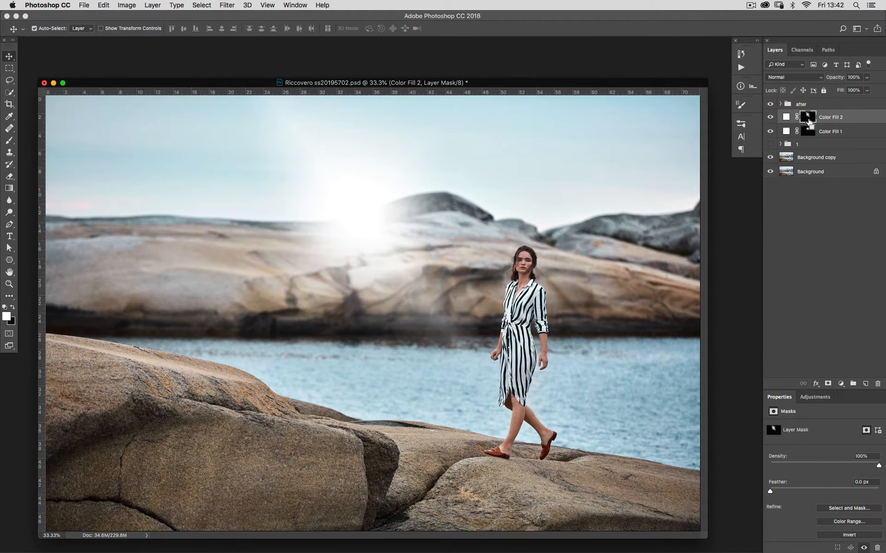
{"action": "left_click", "coordinate": [808, 120], "text": "super"}
{"action": "key", "text": "super+d"}
{"action": "left_click", "coordinate": [808, 119], "text": "alt"}
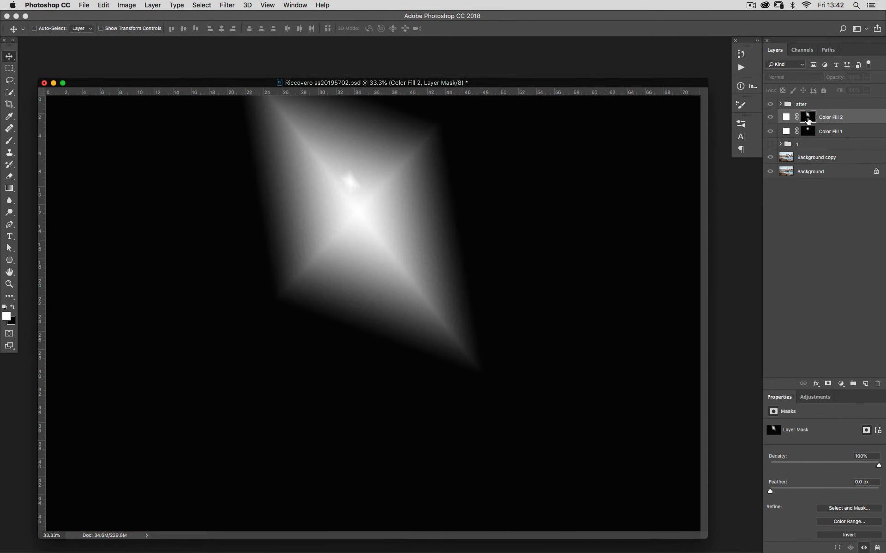
{"action": "left_click", "coordinate": [809, 120], "text": "alt"}
{"action": "left_click", "coordinate": [810, 120], "text": "alt"}
{"action": "left_click", "coordinate": [811, 120], "text": "alt"}
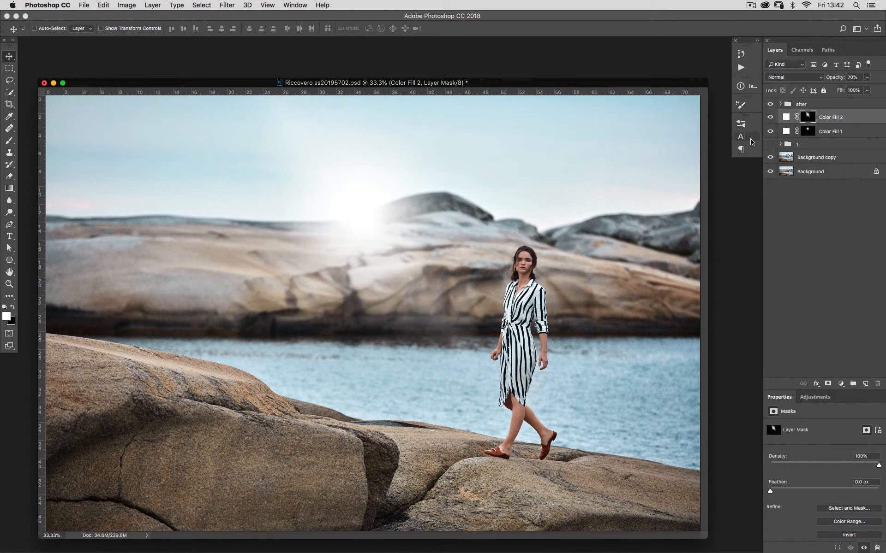
Step: Set the second fill layer's opacity to 100% and toggle its visibility to compare the glow
{"action": "key", "text": "0"}
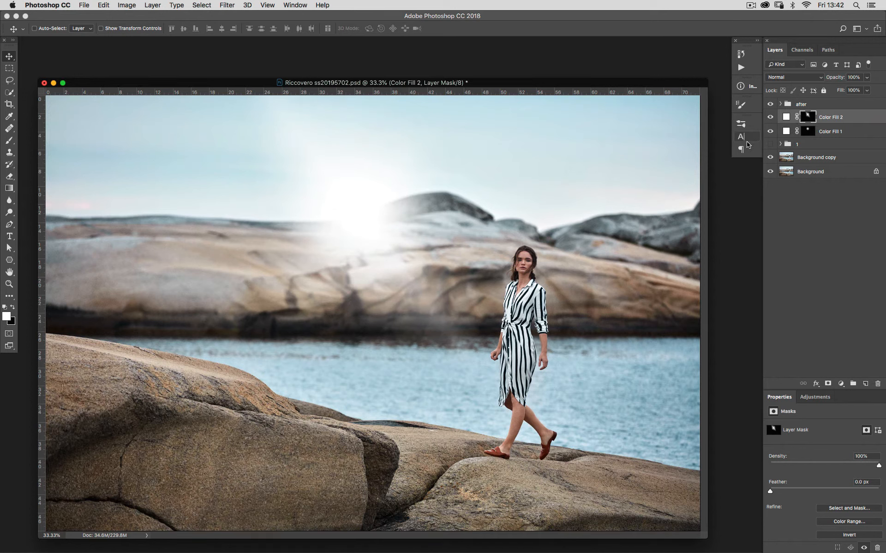
{"action": "left_click", "coordinate": [768, 120]}
{"action": "left_click", "coordinate": [769, 120]}
{"action": "left_click", "coordinate": [814, 118], "text": "alt"}
{"action": "left_click", "coordinate": [814, 118], "text": "alt"}
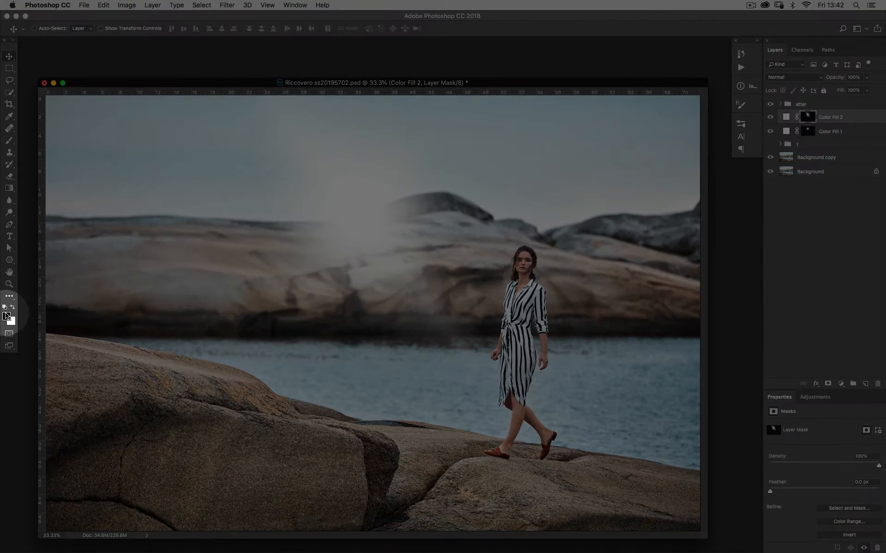
Step: Pick a soft round brush with 0% hardness and paint over the glow on the second fill layer's mask
{"action": "left_click", "coordinate": [12, 307]}
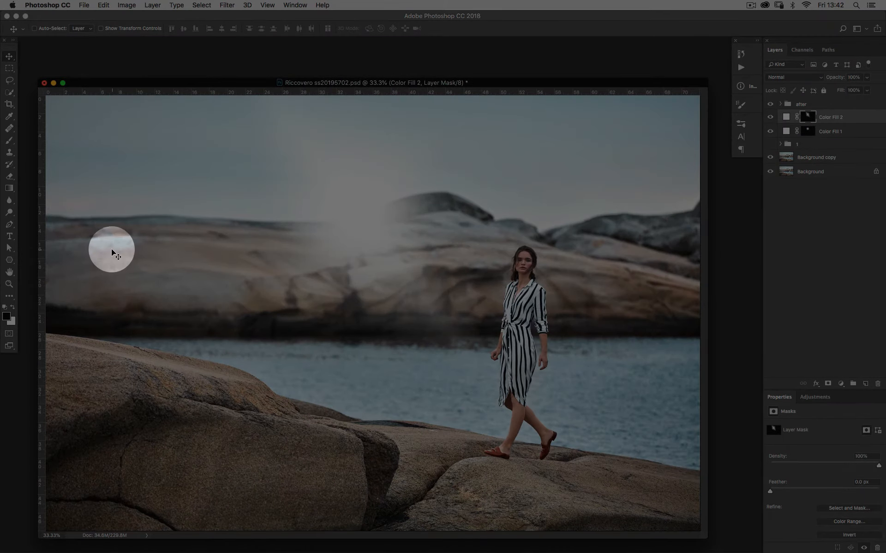
{"action": "key", "text": "b"}
{"action": "left_click", "coordinate": [48, 30]}
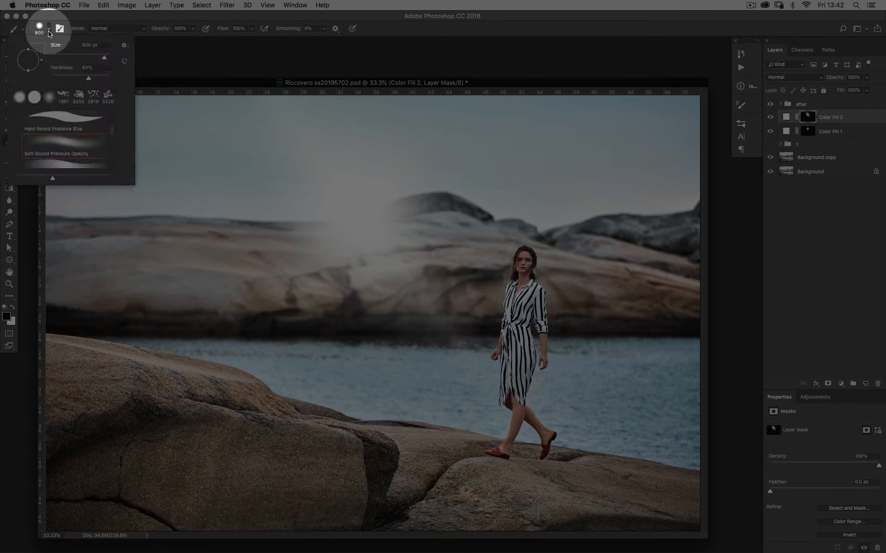
{"action": "left_click", "coordinate": [48, 96]}
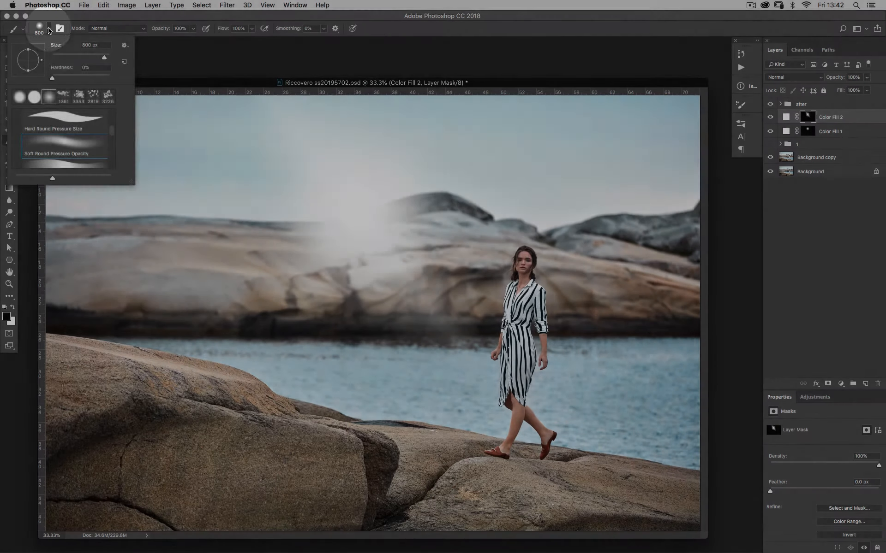
{"action": "left_click", "coordinate": [49, 29]}
{"action": "key", "text": "]"}
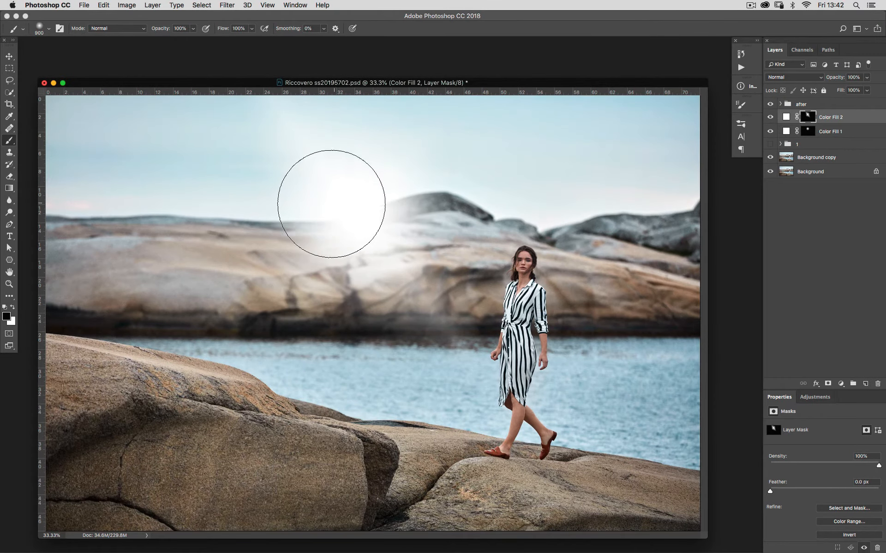
{"action": "mouse_move", "coordinate": [334, 205]}
{"action": "left_mouse_down"}
{"action": "mouse_move", "coordinate": [386, 164]}
{"action": "mouse_move", "coordinate": [336, 179]}
{"action": "mouse_move", "coordinate": [358, 191]}
{"action": "left_mouse_up"}
Step: Inspect the second fill layer's mask on its own, then return to the image
{"action": "key", "text": "]"}
{"action": "key", "text": "]"}
{"action": "key", "text": "]"}
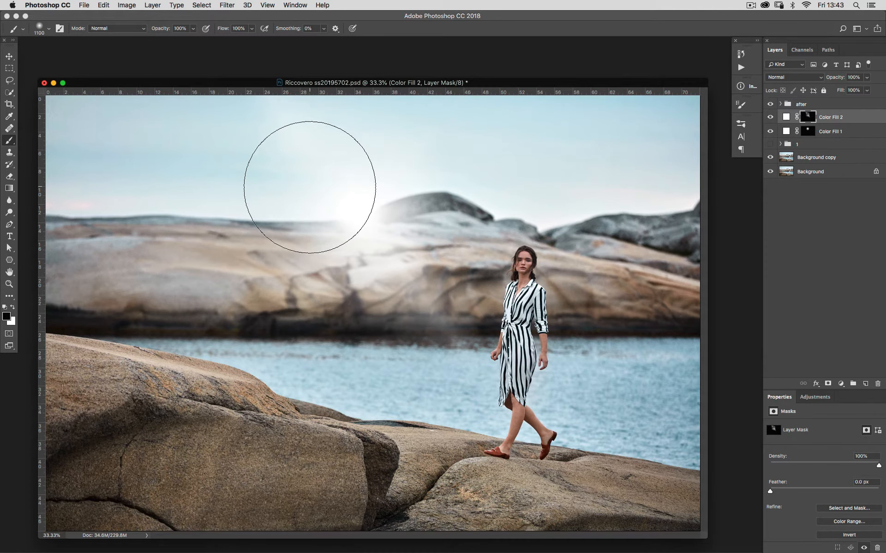
{"action": "key", "text": "]"}
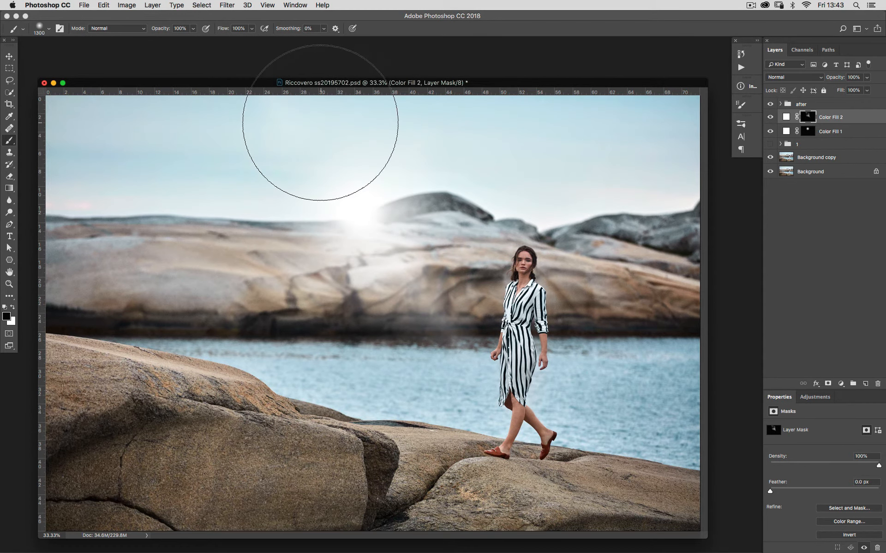
{"action": "key", "text": "bracketleft"}
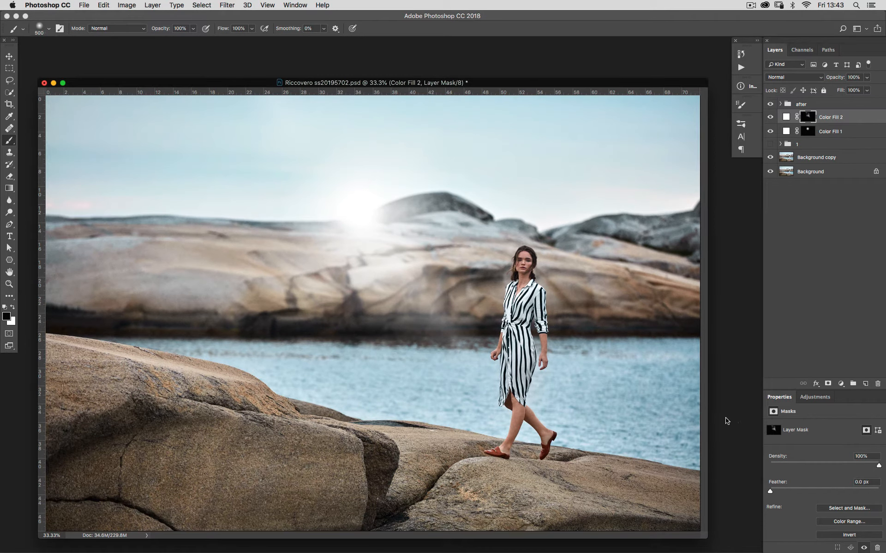
{"action": "key", "text": "bracketright"}
{"action": "key", "text": "bracketright"}
{"action": "left_click", "coordinate": [808, 117], "text": "alt"}
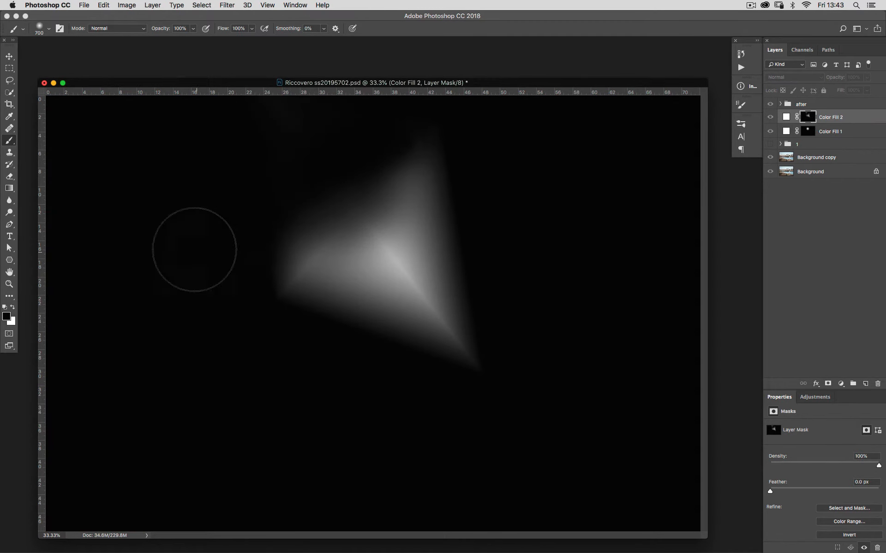
{"action": "left_click", "coordinate": [808, 115], "text": "alt"}
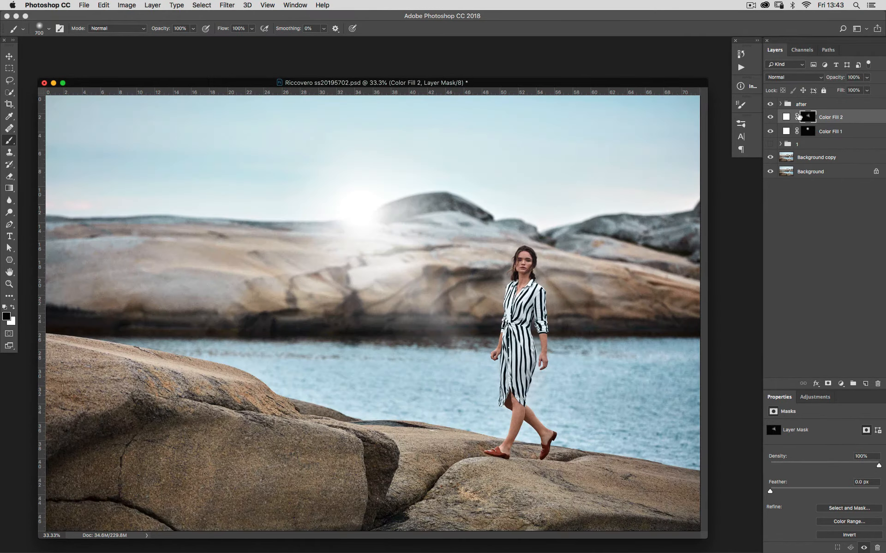
Step: Duplicate the diamond glow layer and rotate the copy to about 43° with Free Transform
{"action": "left_click_drag", "start_coordinate": [787, 118], "coordinate": [865, 384]}
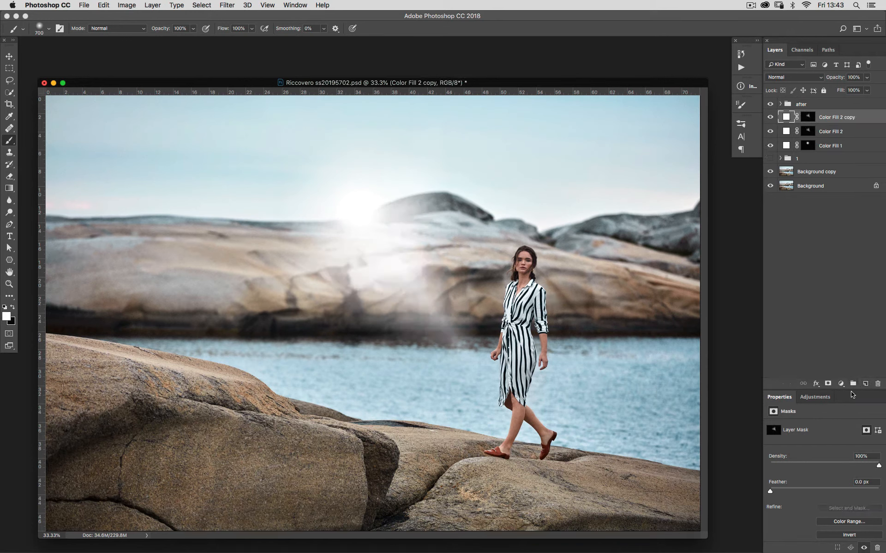
{"action": "key", "text": "ctrl+t"}
{"action": "left_click_drag", "start_coordinate": [503, 323], "coordinate": [419, 513]}
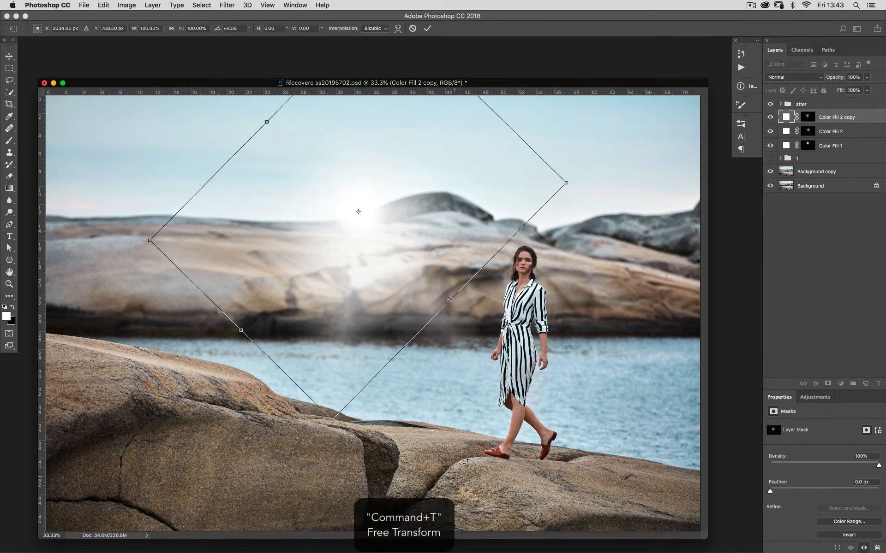
{"action": "left_click_drag", "start_coordinate": [465, 461], "coordinate": [485, 468]}
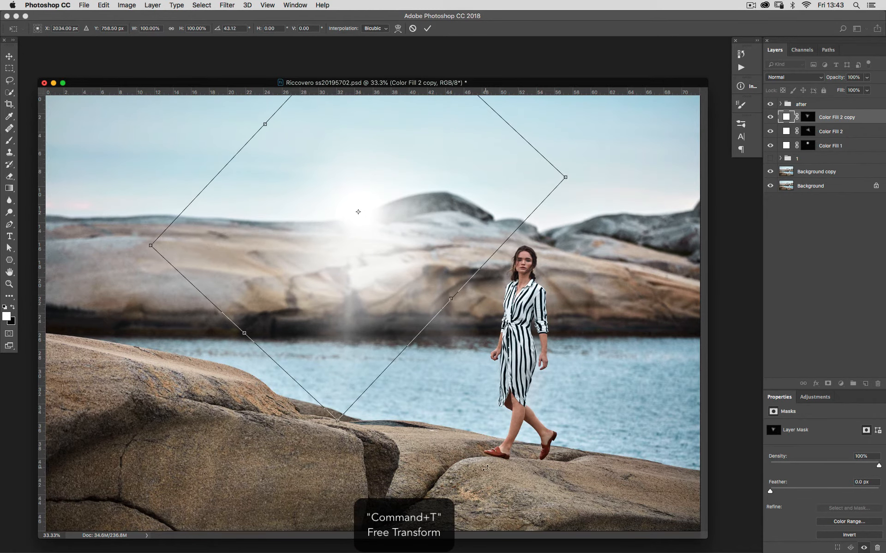
{"action": "key", "text": "Return"}
Step: Duplicate the glow copy again, rotate the new copy to about -85° and nudge it slightly left
{"action": "key", "text": "b"}
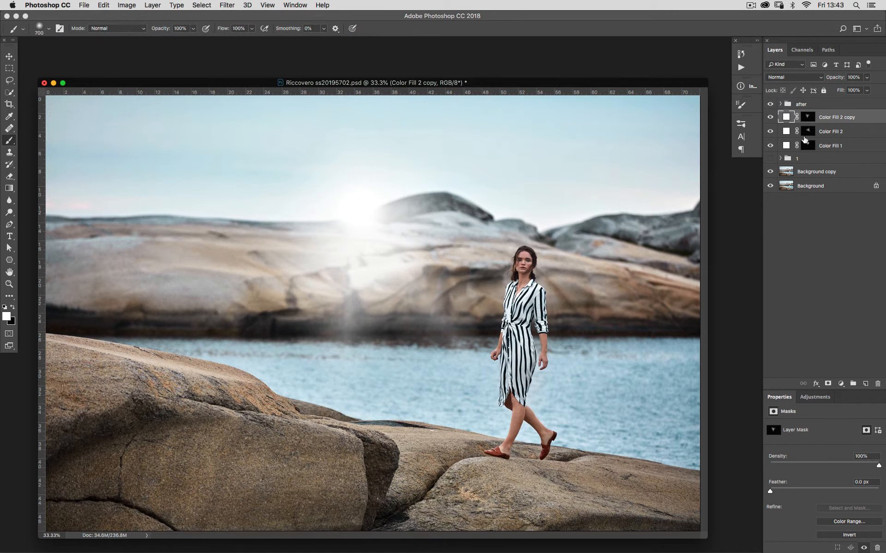
{"action": "key", "text": "super+j"}
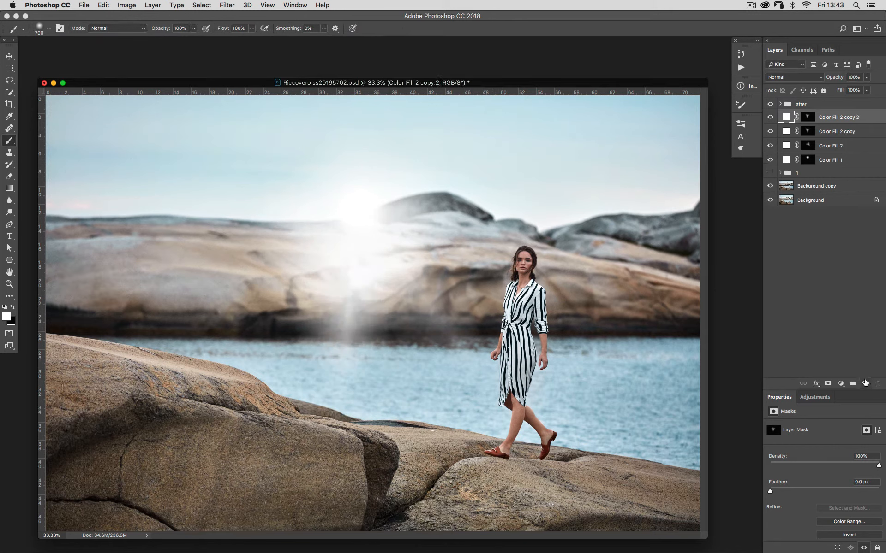
{"action": "key", "text": "super+t"}
{"action": "left_click_drag", "start_coordinate": [579, 399], "coordinate": [607, 379]}
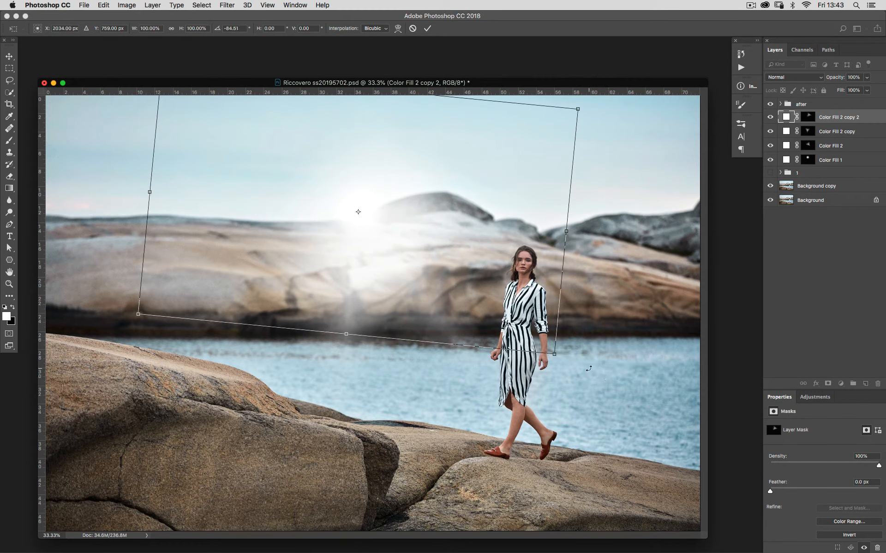
{"action": "left_click_drag", "start_coordinate": [441, 227], "coordinate": [434, 226]}
{"action": "key", "text": "Return"}
Step: Set the brush hardness to 70%
{"action": "key", "text": "super+minus"}
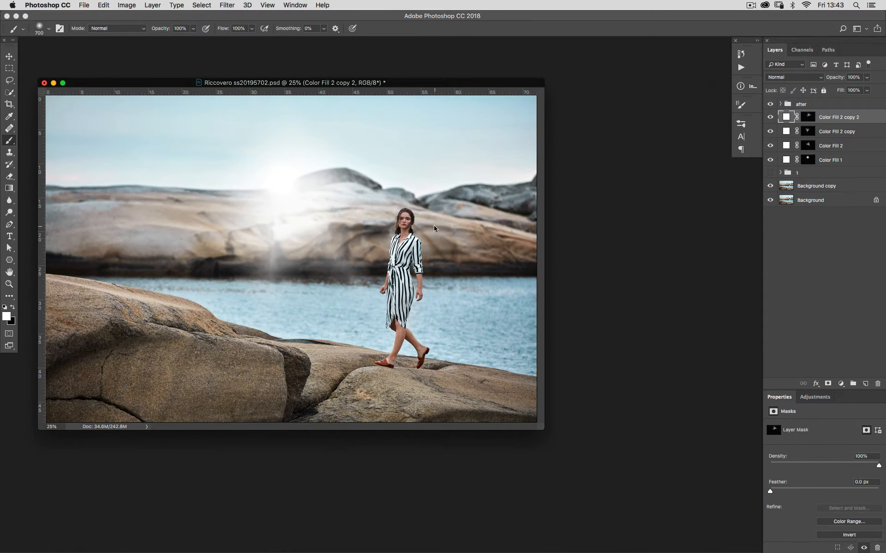
{"action": "key", "text": "f"}
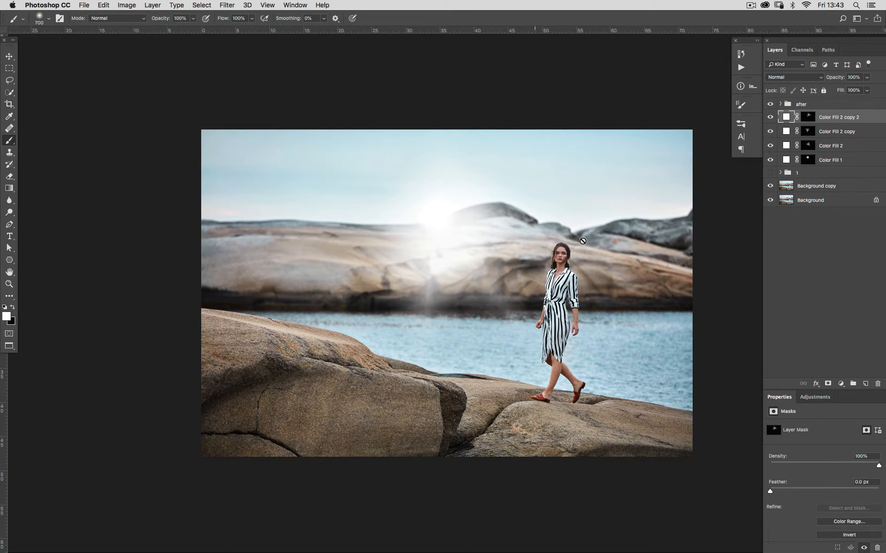
{"action": "key", "text": "super+plus"}
{"action": "left_click_drag", "start_coordinate": [491, 285], "coordinate": [417, 265]}
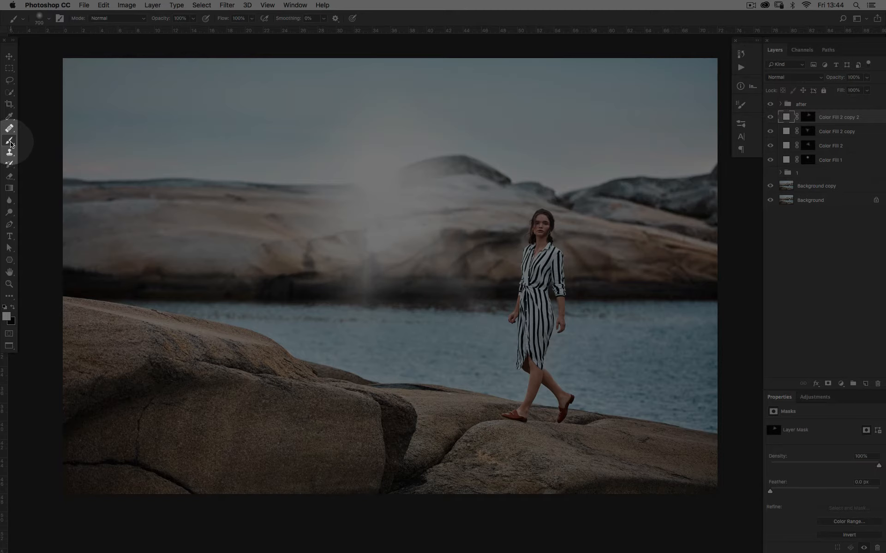
{"action": "left_click", "coordinate": [48, 19]}
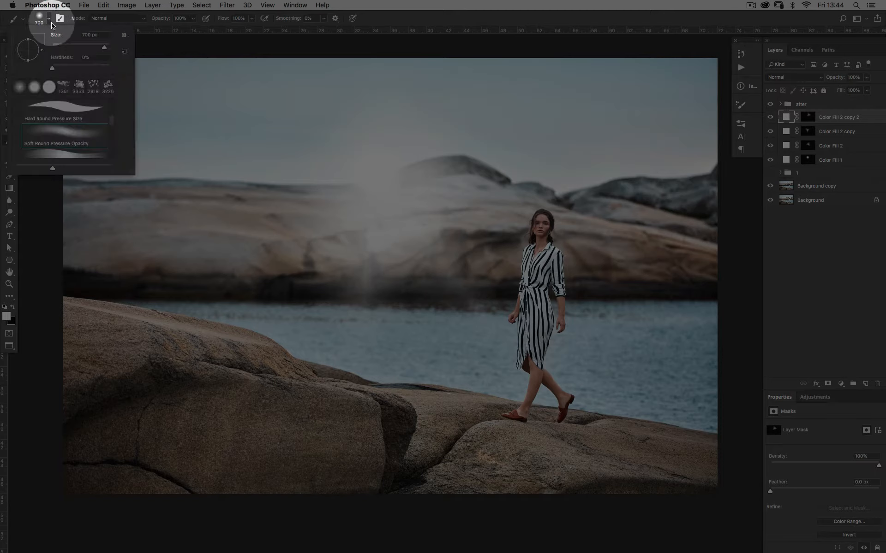
{"action": "left_click_drag", "start_coordinate": [52, 68], "coordinate": [93, 74]}
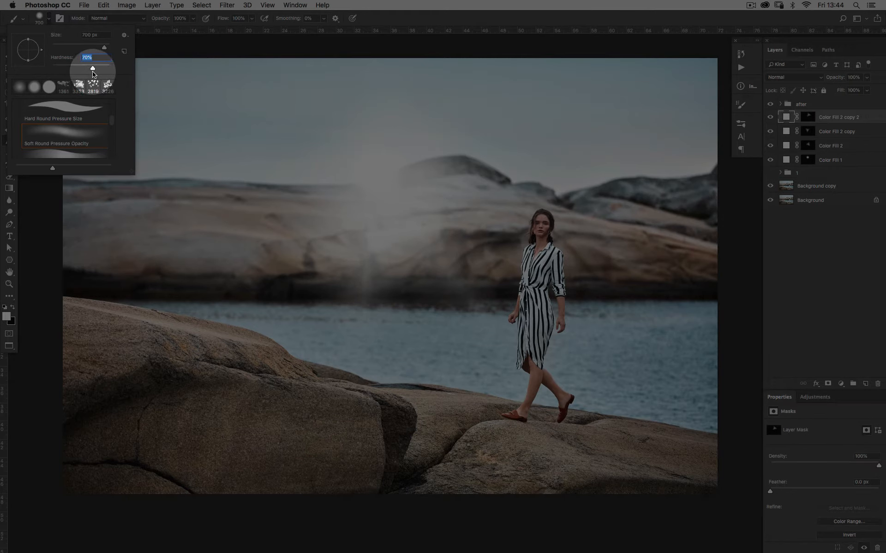
{"action": "left_click", "coordinate": [50, 20]}
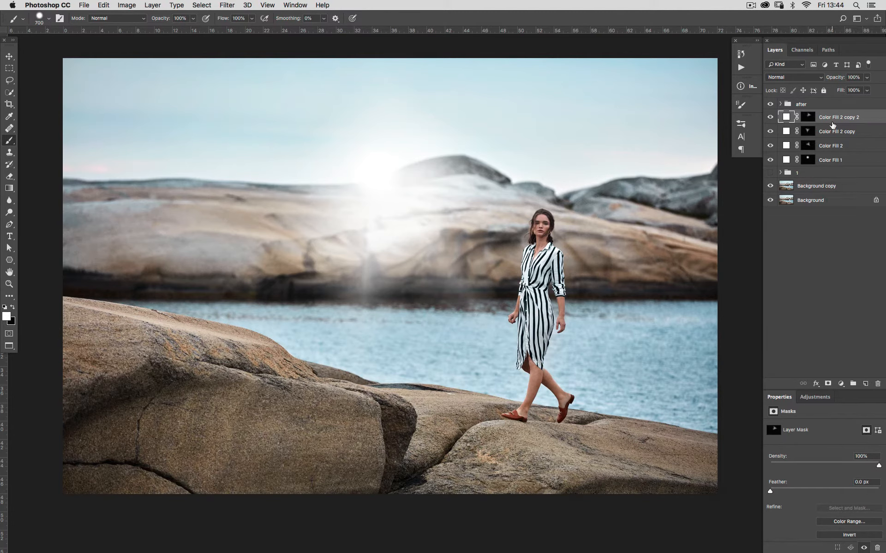
Step: Add a new white Solid Color fill layer and invert its mask to black
{"action": "left_click", "coordinate": [840, 384]}
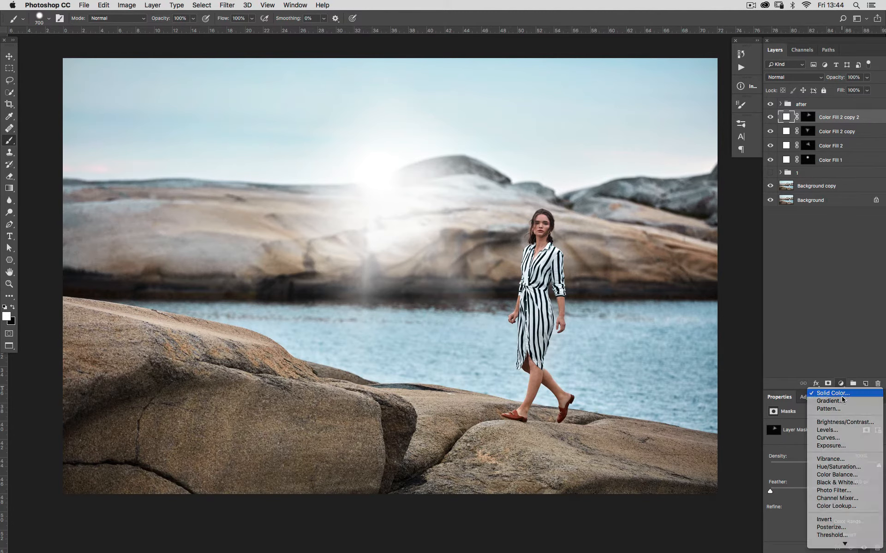
{"action": "left_click", "coordinate": [827, 394]}
{"action": "left_click", "coordinate": [838, 174]}
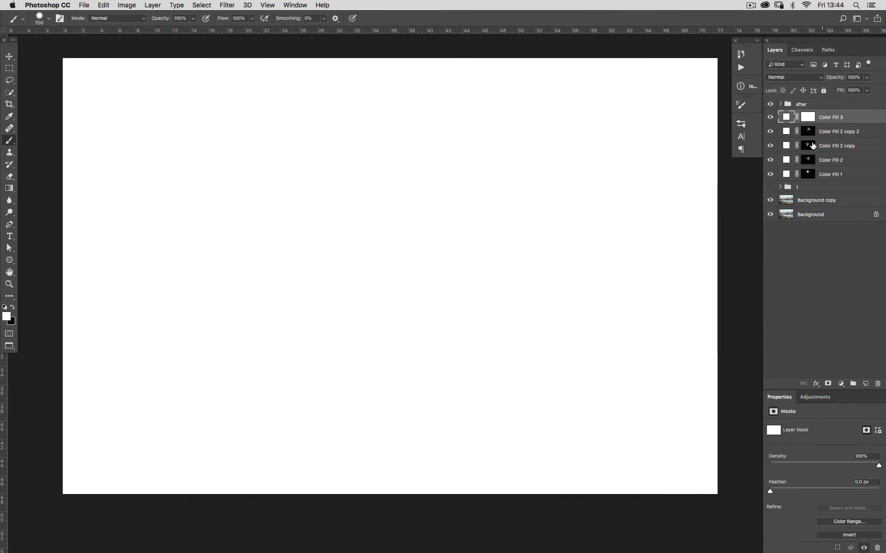
{"action": "key", "text": "super+i"}
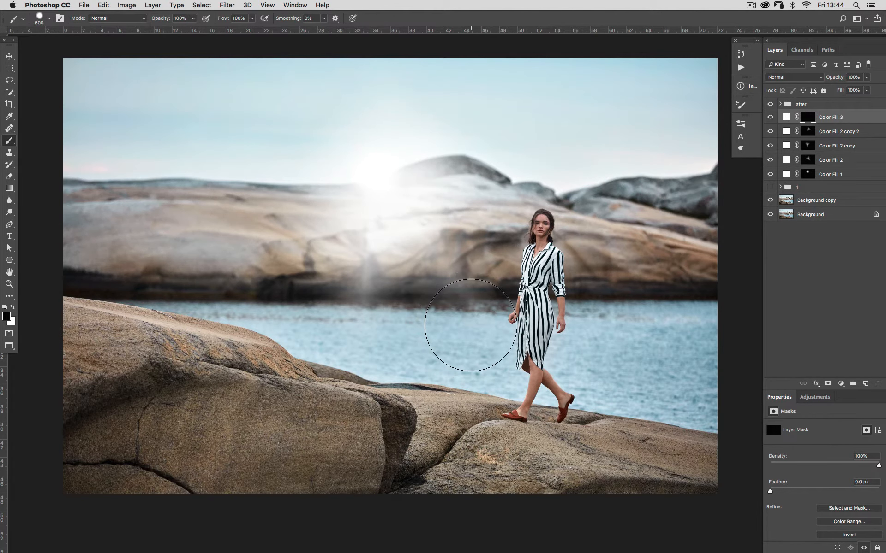
Step: Shrink the brush and paint a small white dot on the new mask over the water left of the woman
{"action": "key", "text": "bracketleft"}
{"action": "key", "text": "bracketleft"}
{"action": "key", "text": "bracketleft"}
{"action": "key", "text": "bracketleft"}
{"action": "key", "text": "bracketleft"}
{"action": "key", "text": "bracketleft"}
{"action": "key", "text": "bracketleft"}
{"action": "key", "text": "bracketleft"}
{"action": "key", "text": "bracketleft"}
{"action": "key", "text": "bracketleft"}
{"action": "key", "text": "bracketleft"}
{"action": "key", "text": "x"}
{"action": "left_click", "coordinate": [466, 340]}
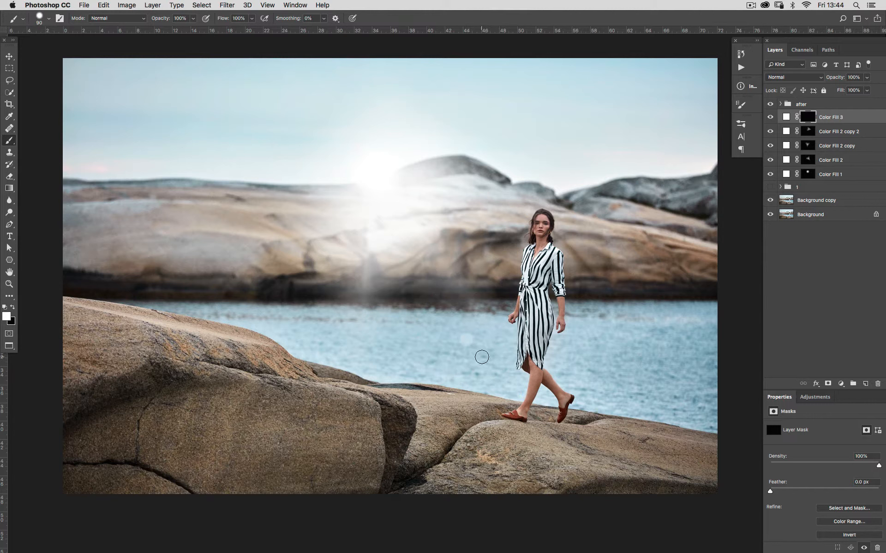
{"action": "key", "text": "bracketleft"}
{"action": "key", "text": "bracketleft"}
{"action": "key", "text": "bracketleft"}
{"action": "key", "text": "bracketright"}
{"action": "key", "text": "bracketright"}
{"action": "key", "text": "bracketright"}
{"action": "key", "text": "bracketright"}
{"action": "key", "text": "bracketright"}
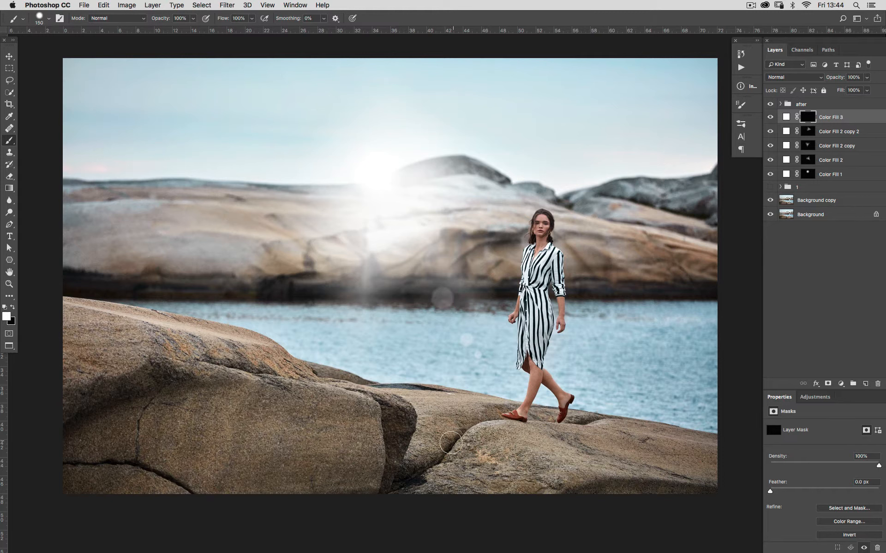
{"action": "key", "text": "super+z"}
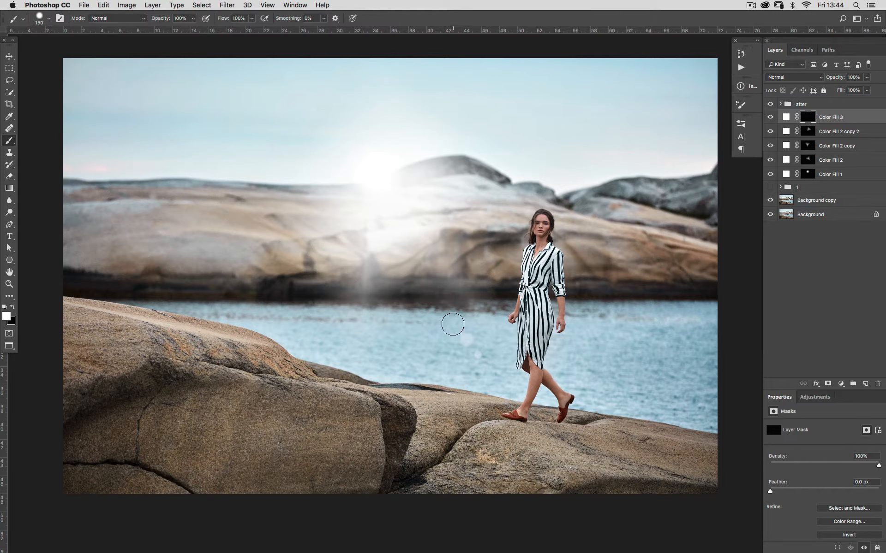
Step: Paint a larger 175 px dot on the mask near the shoreline above the first dot
{"action": "left_click", "coordinate": [453, 320]}
{"action": "key", "text": "super+z"}
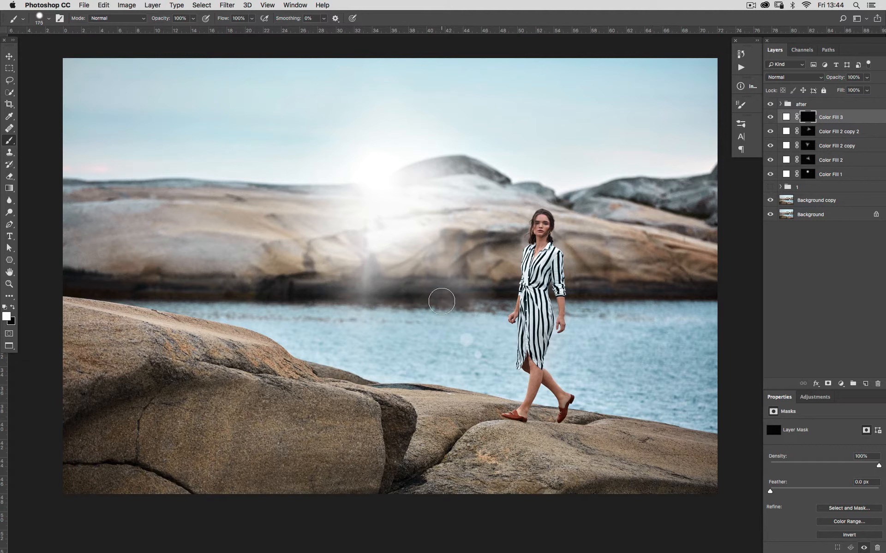
{"action": "key", "text": "bracketright"}
{"action": "left_click", "coordinate": [440, 300]}
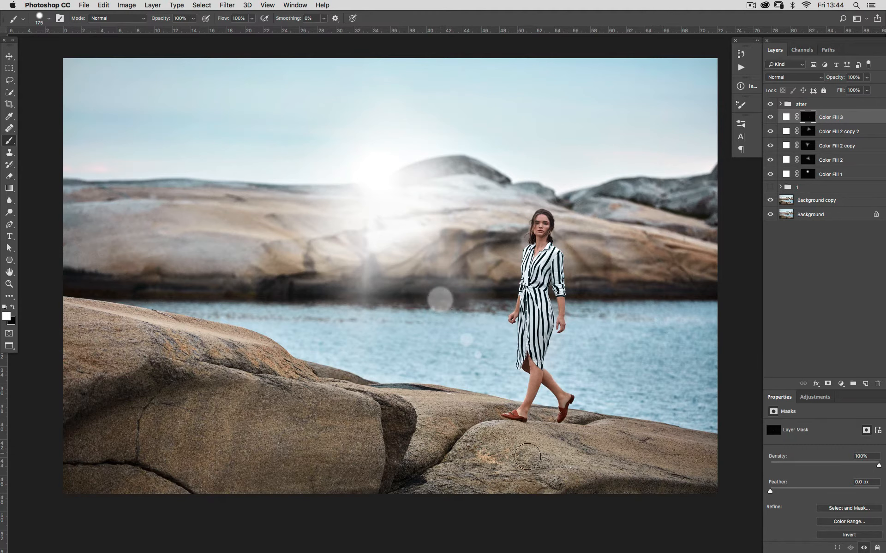
{"action": "key", "text": "super+z"}
{"action": "left_click", "coordinate": [441, 302]}
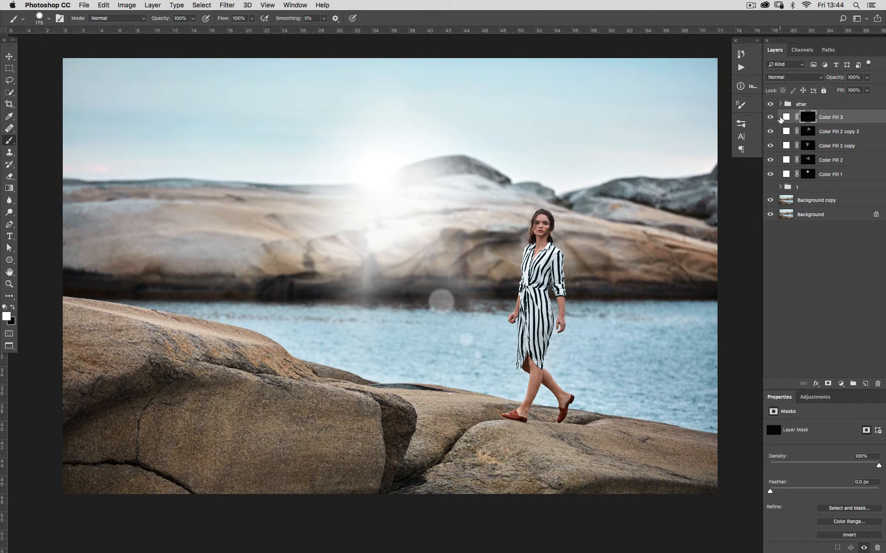
Step: Set the new fill layer's opacity to 65%
{"action": "key", "text": "v"}
{"action": "key", "text": "8"}
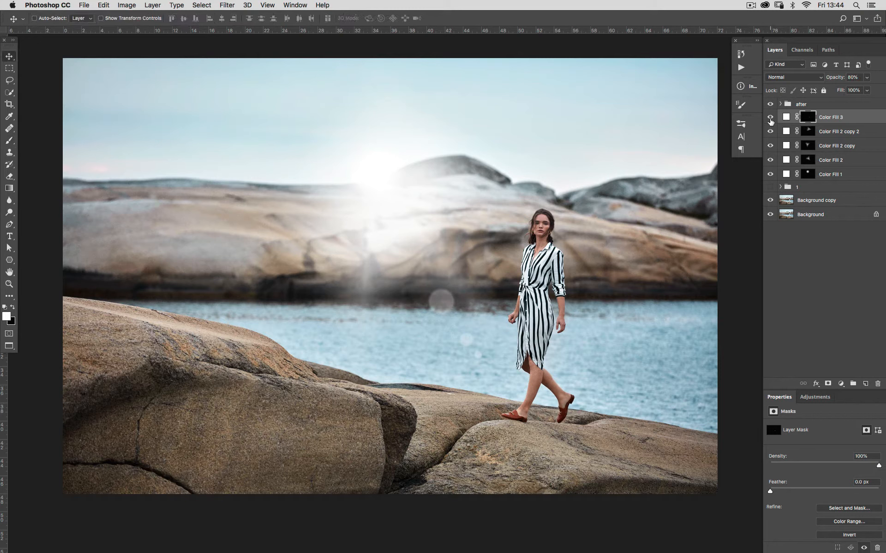
{"action": "key", "text": "6"}
{"action": "key", "text": "8"}
{"action": "key", "text": "6"}
{"action": "key", "text": "5"}
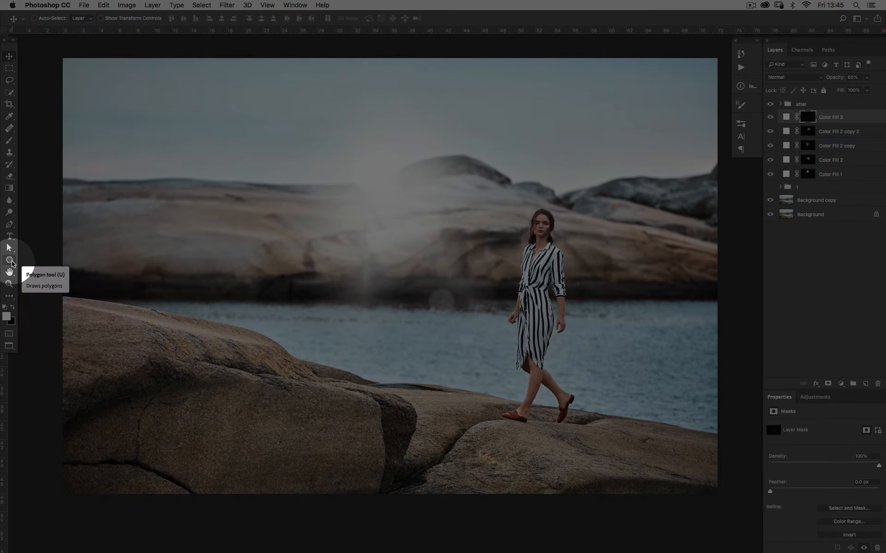
Step: Draw small white eight-sided polygon shapes about 65 px wide near the woman's feet with the Polygon tool
{"action": "mouse_move", "coordinate": [11, 261]}
{"action": "left_mouse_down"}
{"action": "mouse_move", "coordinate": [26, 259]}
{"action": "mouse_move", "coordinate": [37, 287]}
{"action": "left_mouse_up"}
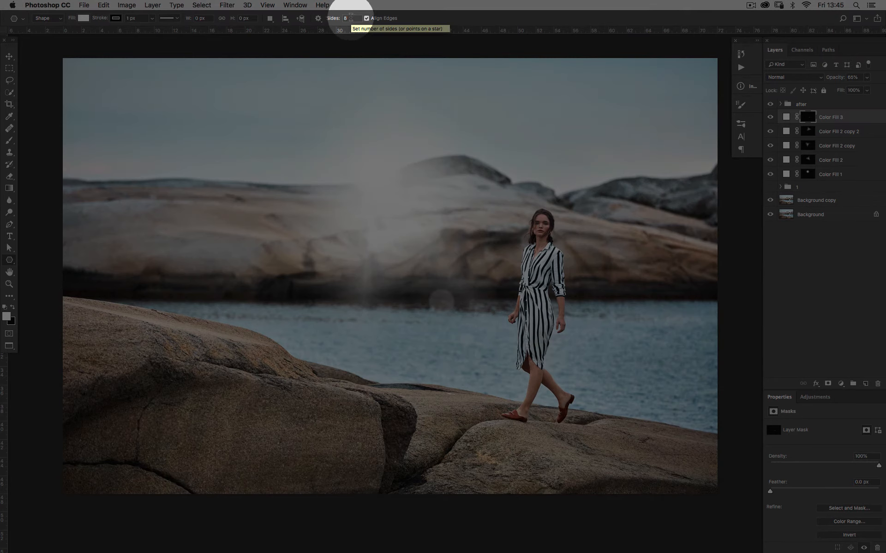
{"action": "left_click", "coordinate": [178, 18]}
{"action": "left_click", "coordinate": [179, 18]}
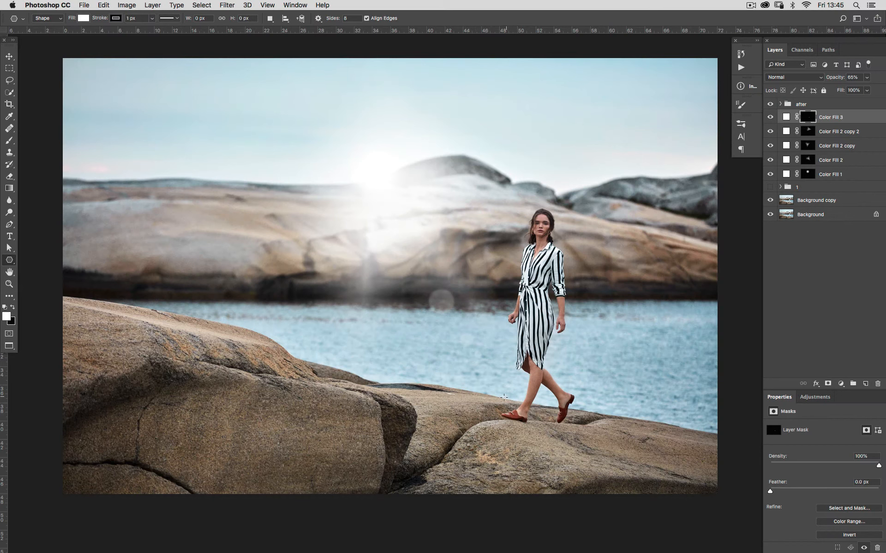
{"action": "left_click_drag", "start_coordinate": [508, 400], "coordinate": [521, 414]}
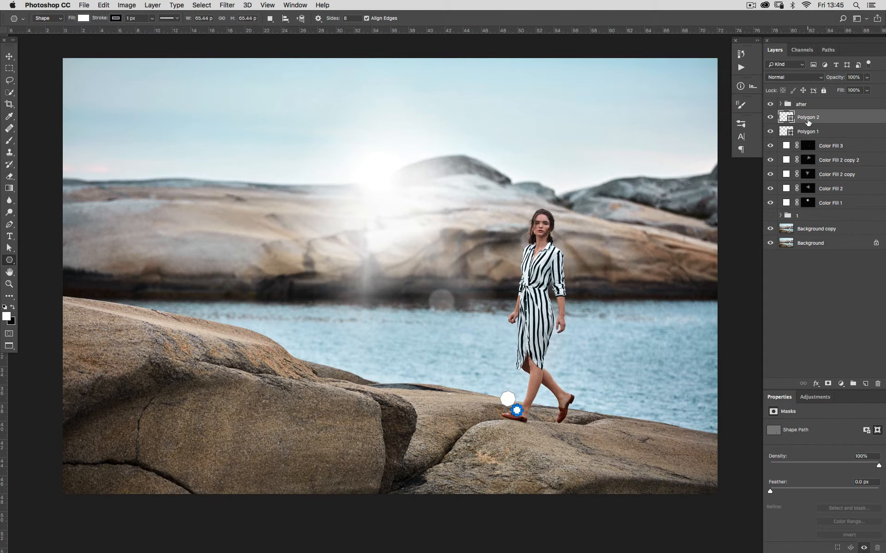
Step: Add a new white Solid Color fill layer above the polygon layers
{"action": "left_click", "coordinate": [815, 133]}
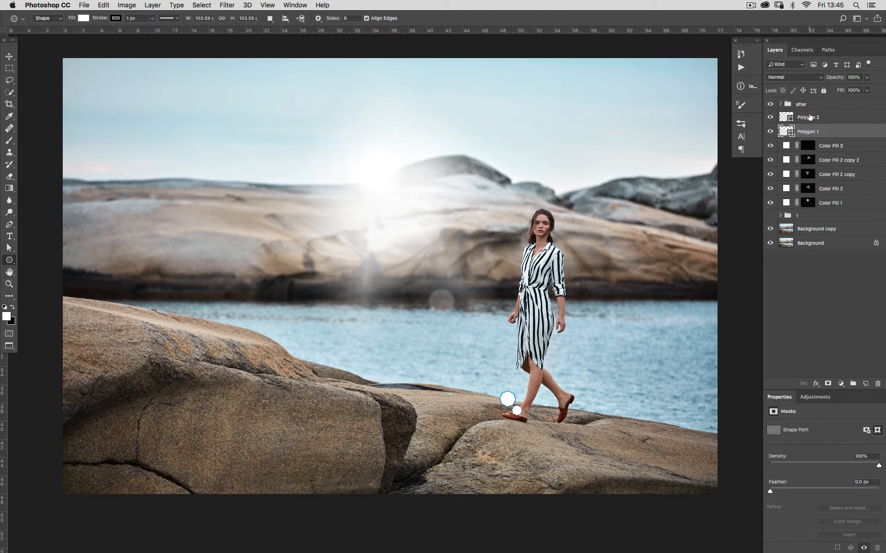
{"action": "left_click", "coordinate": [789, 120]}
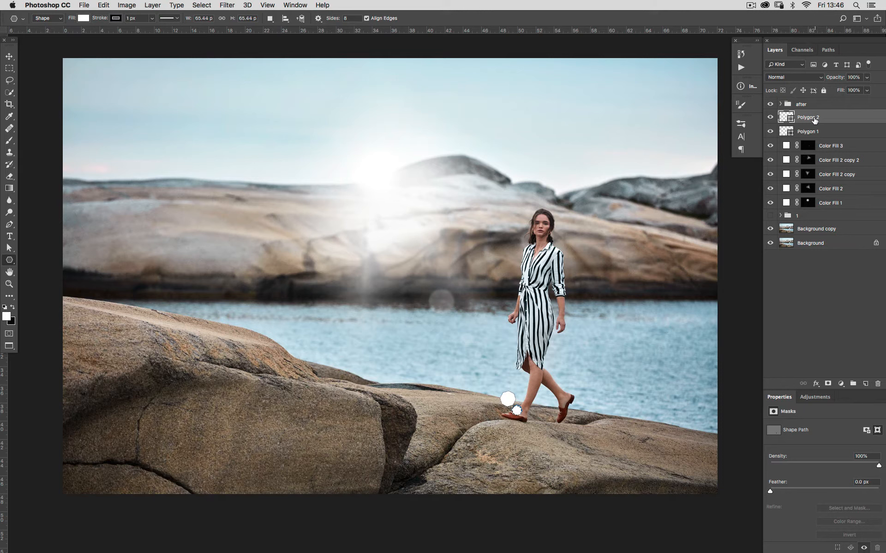
{"action": "left_click", "coordinate": [806, 121], "text": "super"}
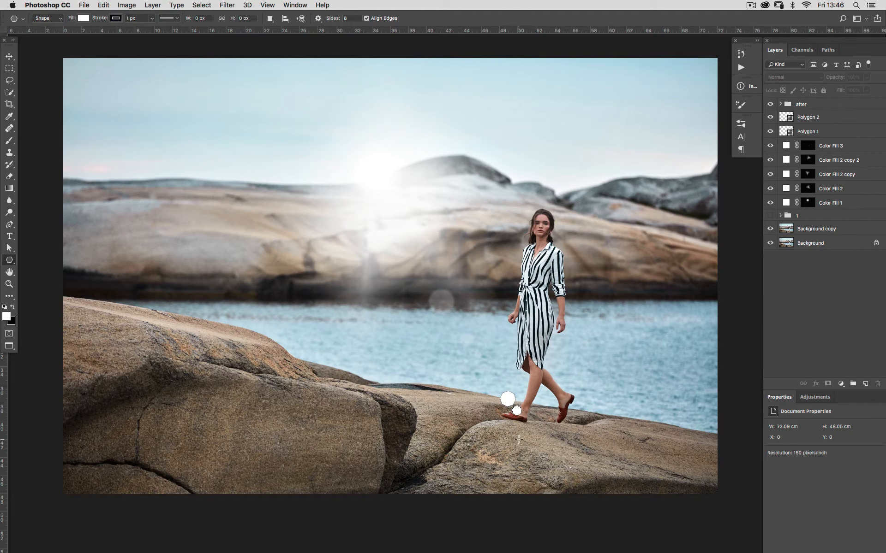
{"action": "left_click", "coordinate": [840, 384]}
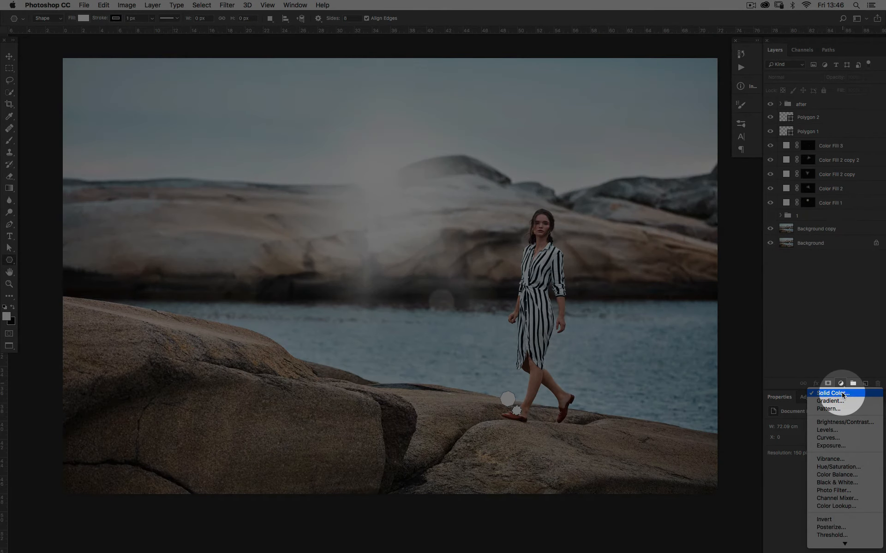
{"action": "left_click", "coordinate": [841, 393]}
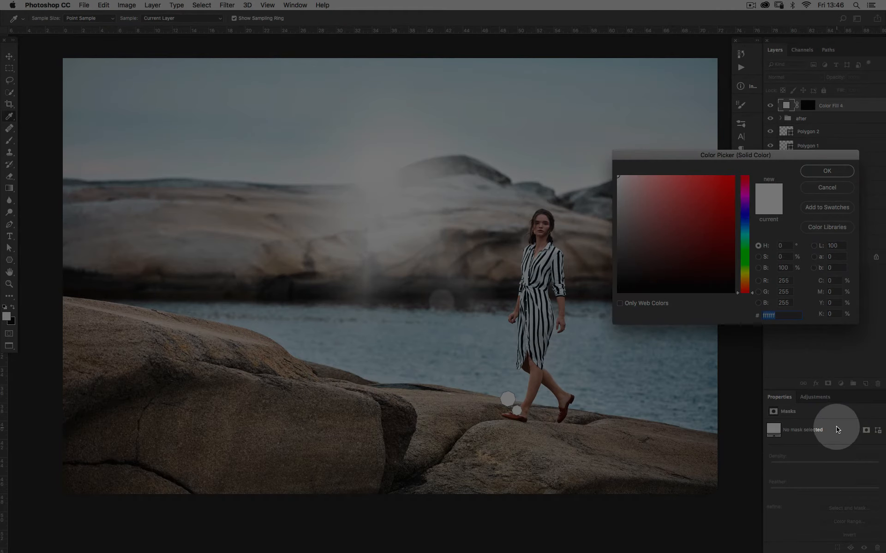
{"action": "left_click", "coordinate": [821, 171]}
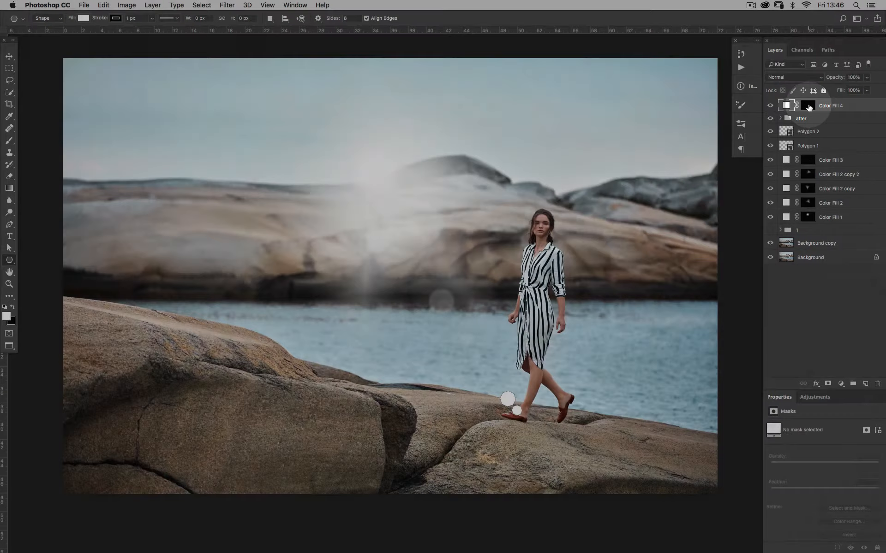
Step: Edit the new fill layer's mask so it holds the polygon shape
{"action": "left_click", "coordinate": [810, 107], "text": "alt"}
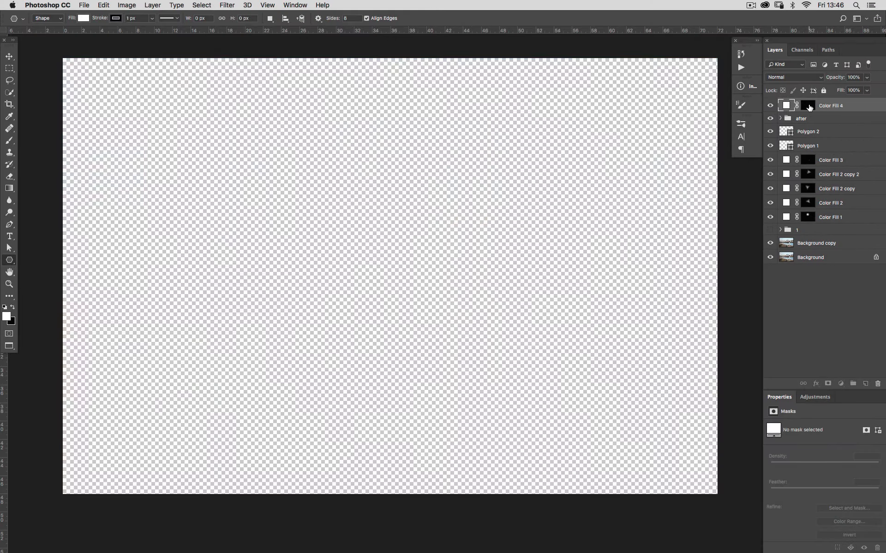
{"action": "left_click", "coordinate": [809, 107], "text": "alt"}
{"action": "left_click", "coordinate": [810, 107], "text": "alt"}
{"action": "left_click", "coordinate": [809, 107], "text": "alt"}
{"action": "left_click", "coordinate": [810, 107], "text": "alt"}
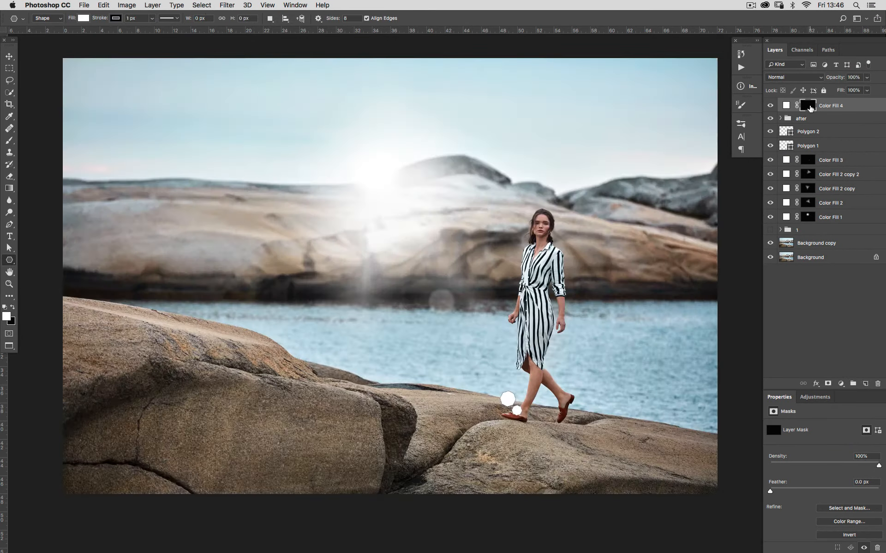
{"action": "left_click", "coordinate": [809, 107], "text": "alt"}
{"action": "left_click", "coordinate": [810, 107], "text": "alt"}
Step: Move the fill layer below the polygon layers and add another white Solid Color fill layer beneath it
{"action": "left_click_drag", "start_coordinate": [785, 105], "coordinate": [785, 156]}
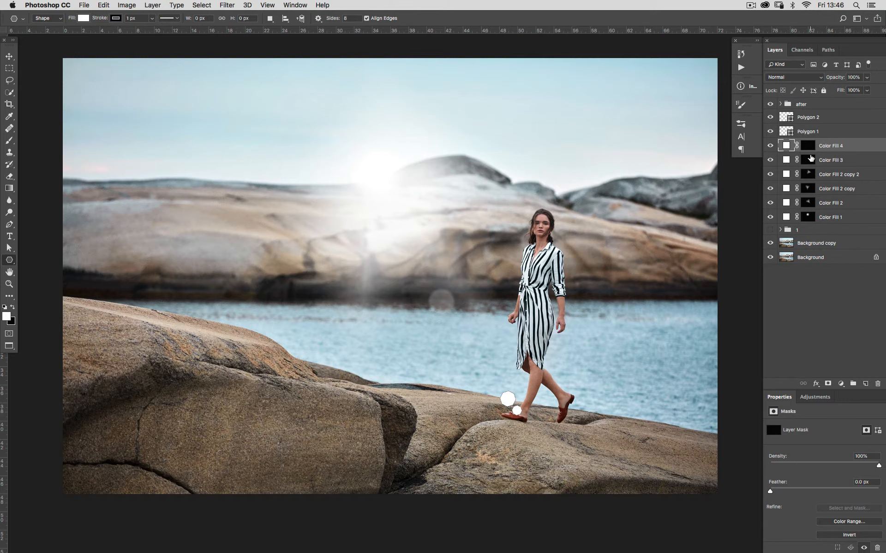
{"action": "left_click", "coordinate": [799, 132]}
{"action": "left_click", "coordinate": [817, 159]}
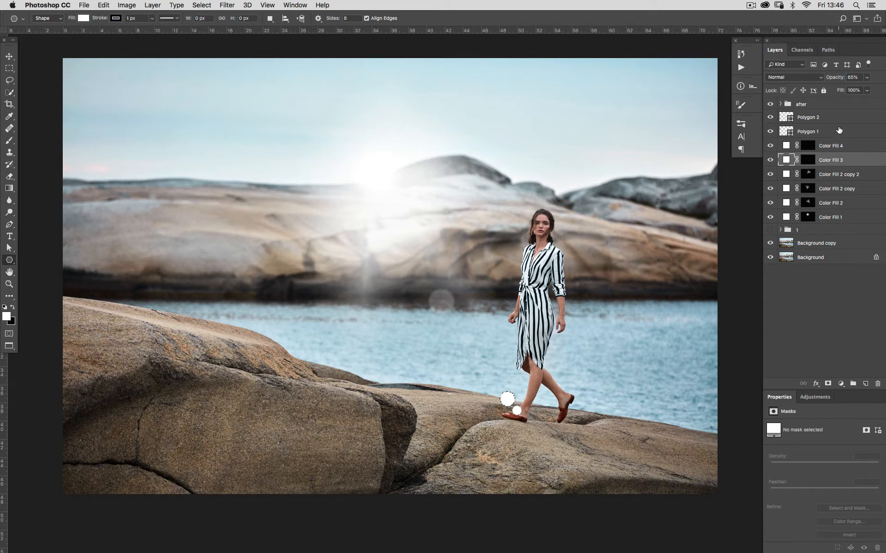
{"action": "left_click", "coordinate": [841, 384]}
{"action": "left_click", "coordinate": [838, 394]}
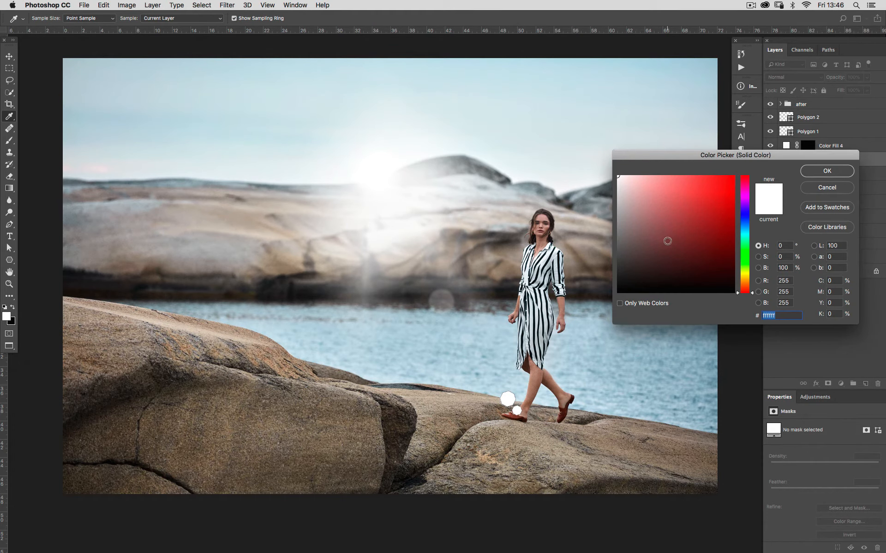
{"action": "left_click", "coordinate": [826, 172]}
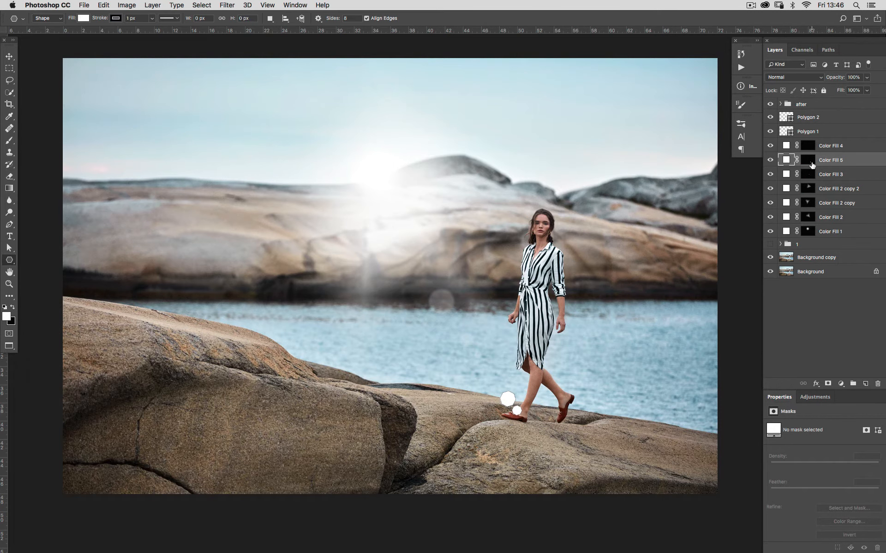
Step: Delete the two polygon shape layers and deselect
{"action": "left_click", "coordinate": [814, 132]}
{"action": "left_click", "coordinate": [812, 117], "text": "shift"}
{"action": "left_click_drag", "start_coordinate": [812, 118], "coordinate": [877, 384]}
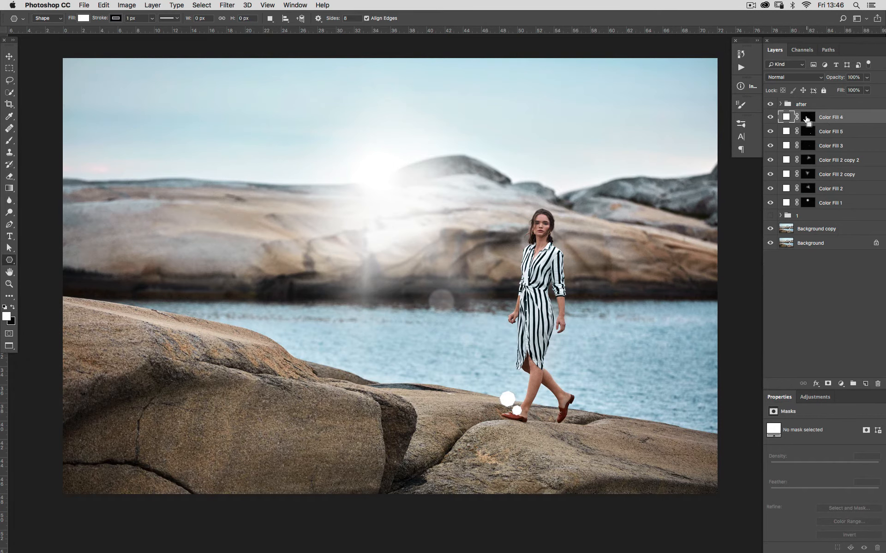
{"action": "key", "text": "super+d"}
{"action": "left_click", "coordinate": [807, 119]}
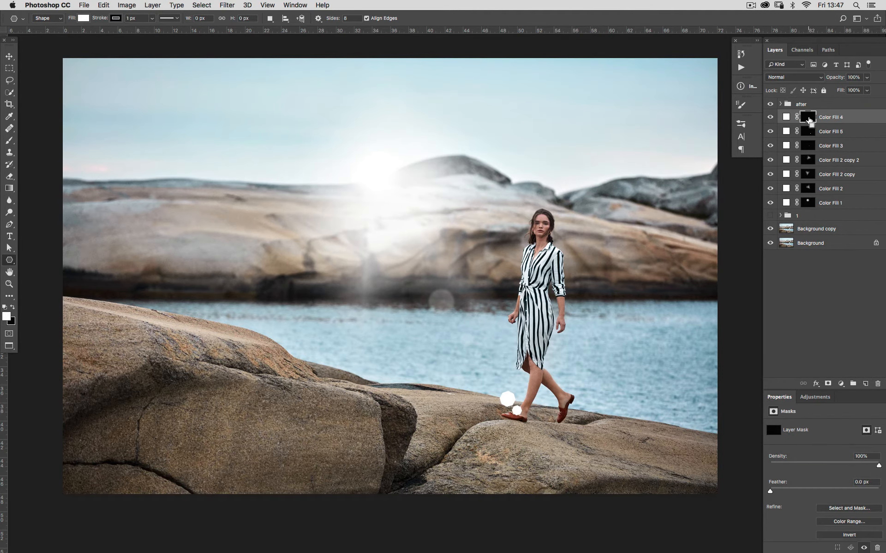
Step: Set the upper new fill layer's opacity to 50% and the lower one's to 60%
{"action": "left_click", "coordinate": [808, 120], "text": "super"}
{"action": "left_click", "coordinate": [809, 122], "text": "alt"}
{"action": "left_click", "coordinate": [809, 124], "text": "alt"}
{"action": "left_click", "coordinate": [807, 133], "text": "alt"}
{"action": "left_click", "coordinate": [806, 133], "text": "alt"}
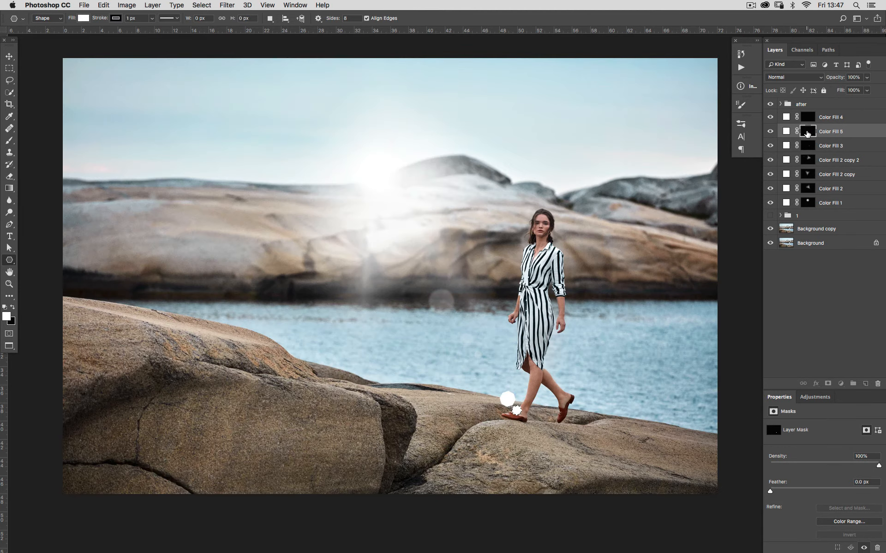
{"action": "left_click", "coordinate": [807, 133], "text": "alt"}
{"action": "left_click", "coordinate": [807, 135], "text": "alt"}
{"action": "left_click", "coordinate": [822, 119]}
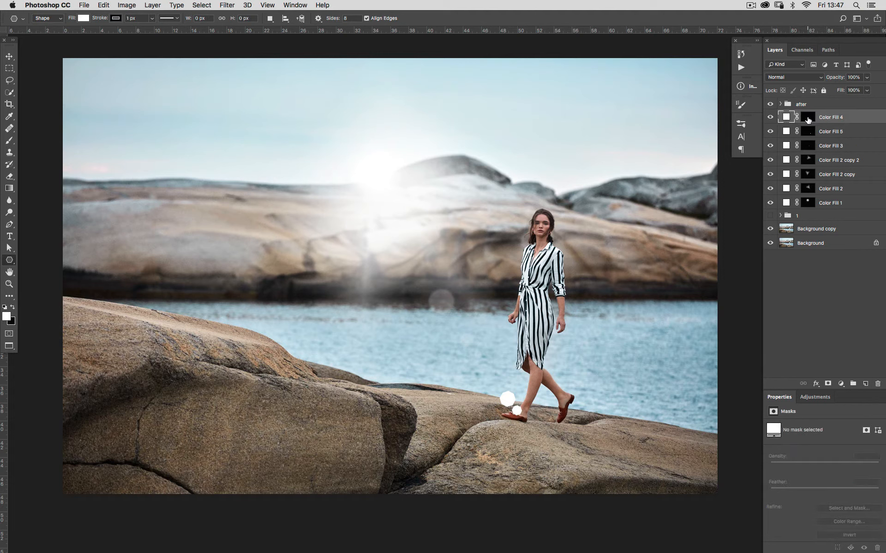
{"action": "key", "text": "v"}
{"action": "key", "text": "5"}
{"action": "left_click", "coordinate": [808, 132]}
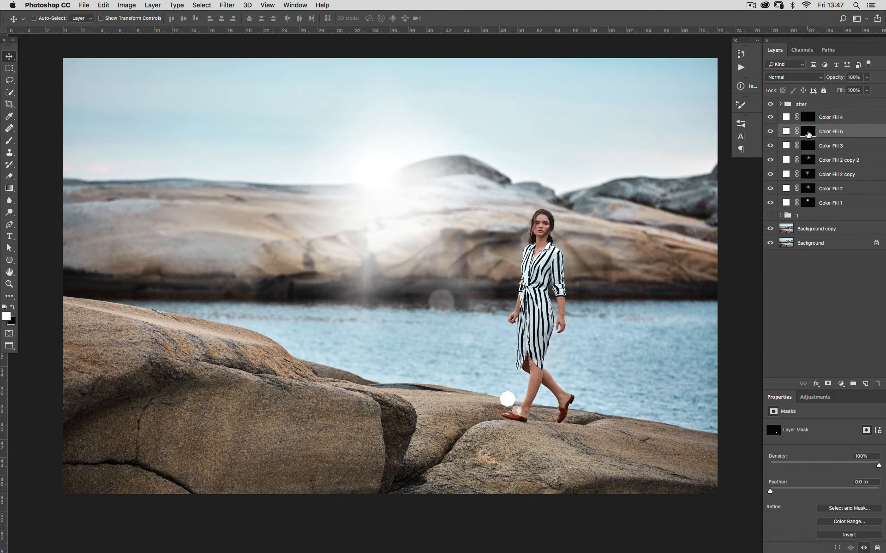
{"action": "key", "text": "6"}
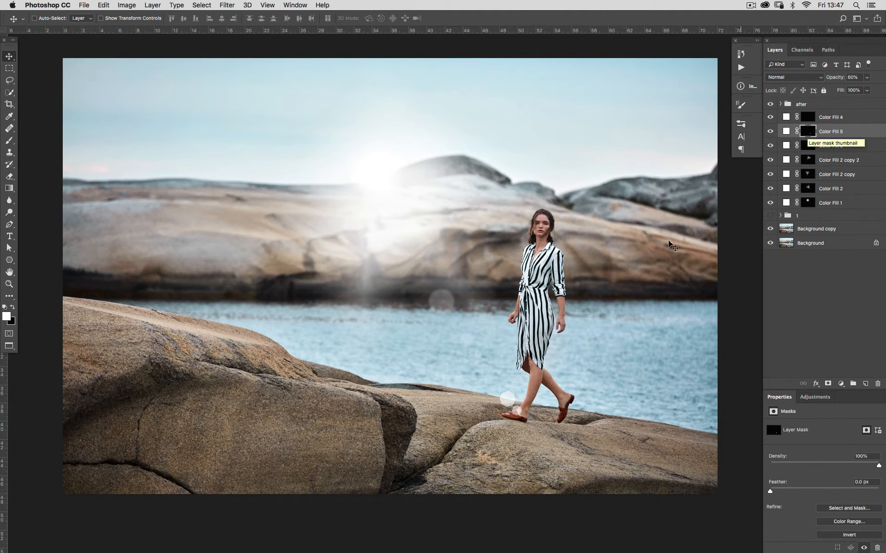
Step: Apply a 1.5 pixel Gaussian Blur to the lower new fill layer's mask
{"action": "left_click_drag", "start_coordinate": [510, 402], "coordinate": [563, 431]}
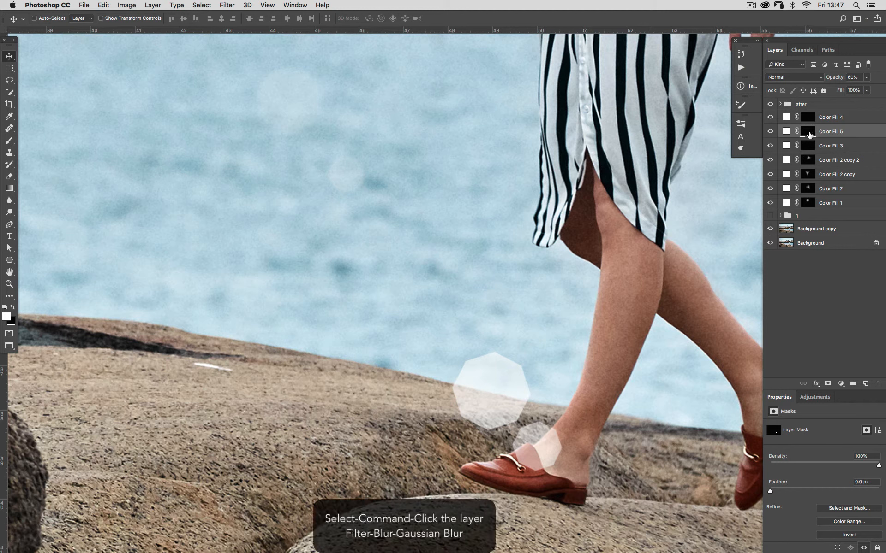
{"action": "left_click", "coordinate": [229, 7]}
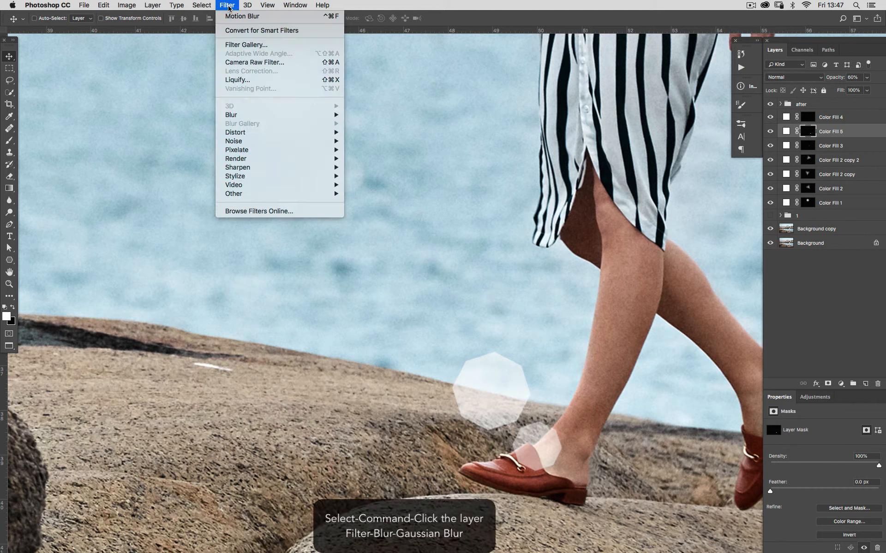
{"action": "mouse_move", "coordinate": [240, 114]}
{"action": "left_click", "coordinate": [376, 150]}
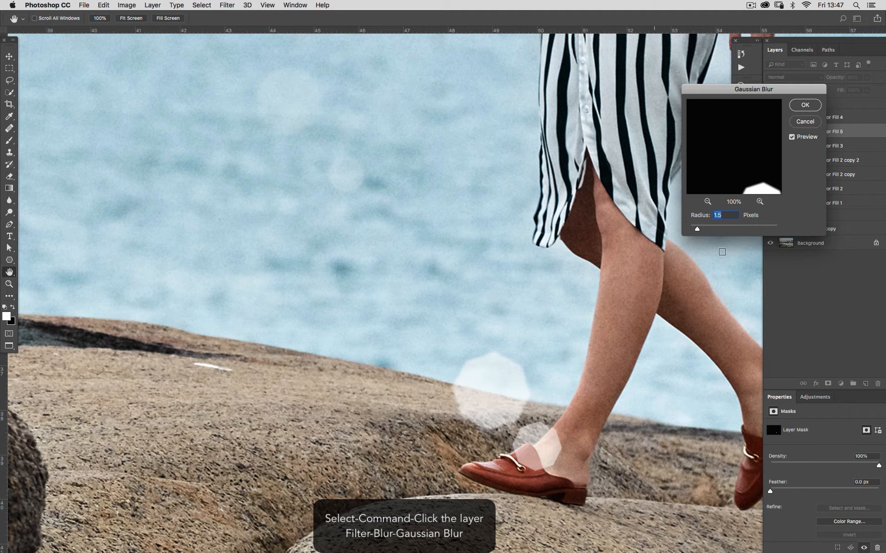
{"action": "left_click", "coordinate": [812, 106]}
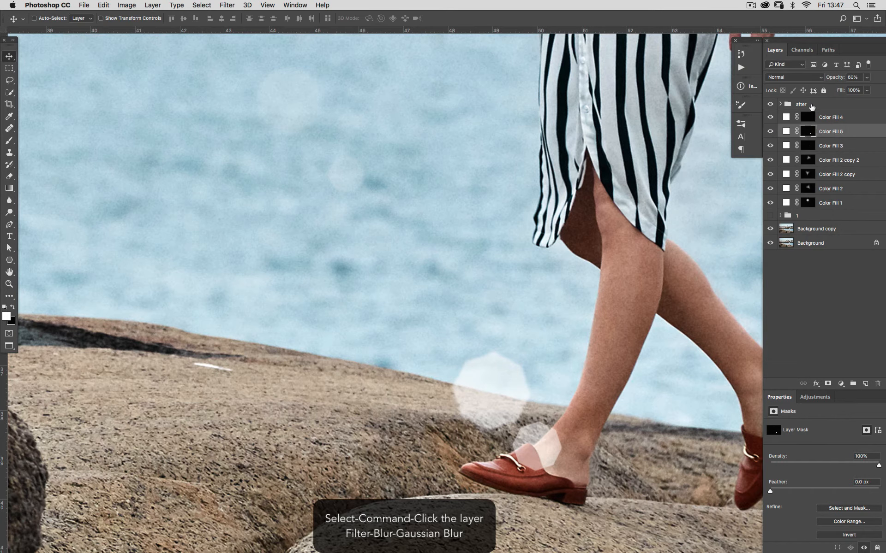
Step: Apply a Gaussian Blur to the upper new fill layer's mask
{"action": "left_click", "coordinate": [809, 119]}
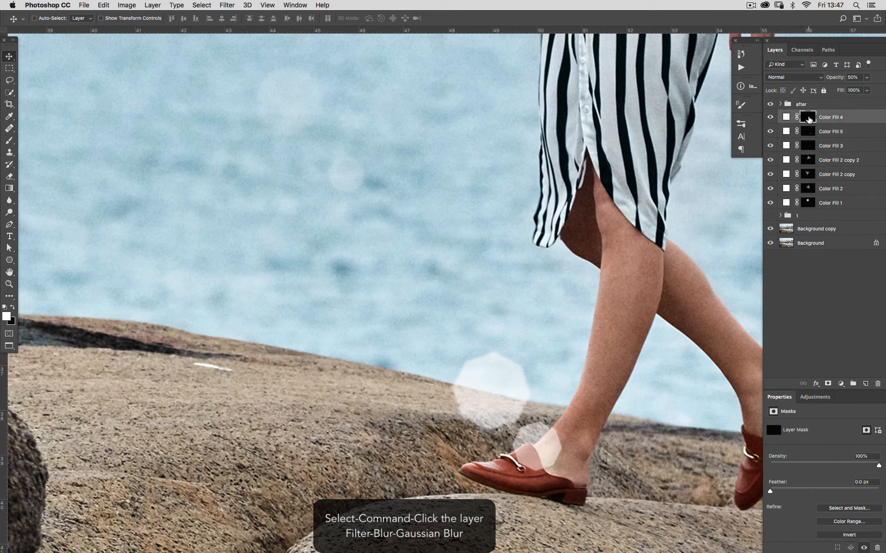
{"action": "left_click", "coordinate": [227, 4]}
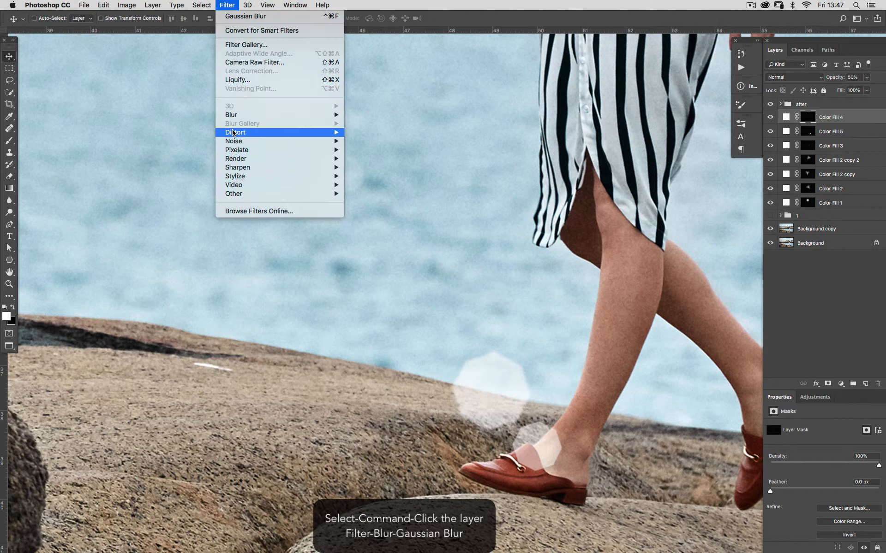
{"action": "mouse_move", "coordinate": [231, 115]}
{"action": "left_click", "coordinate": [369, 150]}
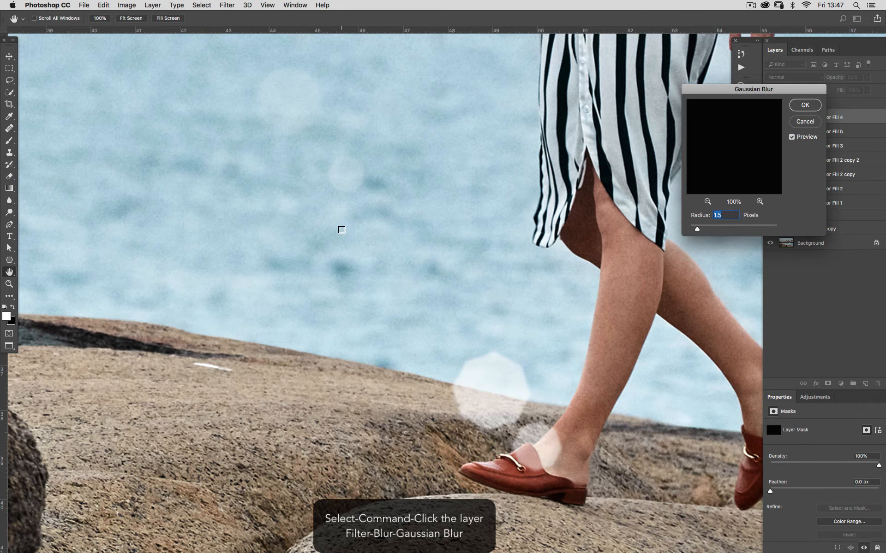
{"action": "left_click", "coordinate": [727, 215]}
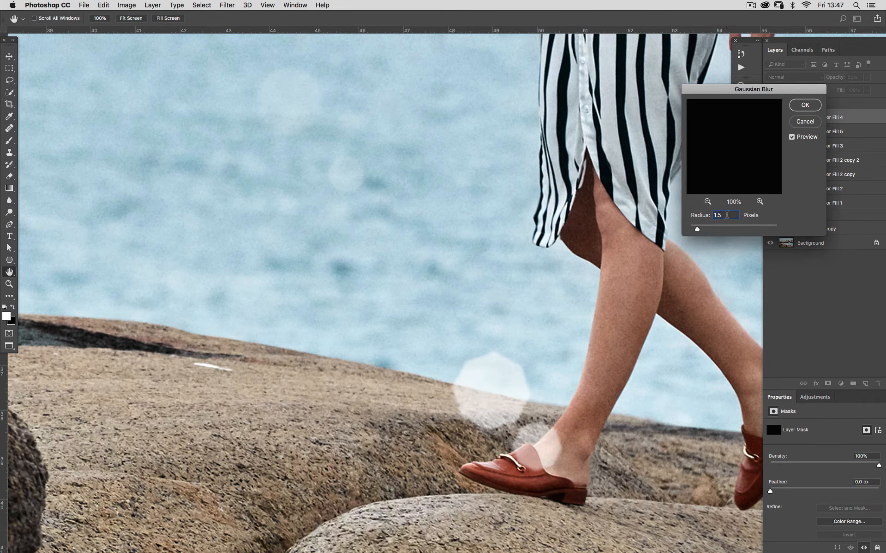
{"action": "key", "text": "BackSpace"}
{"action": "left_click", "coordinate": [811, 106]}
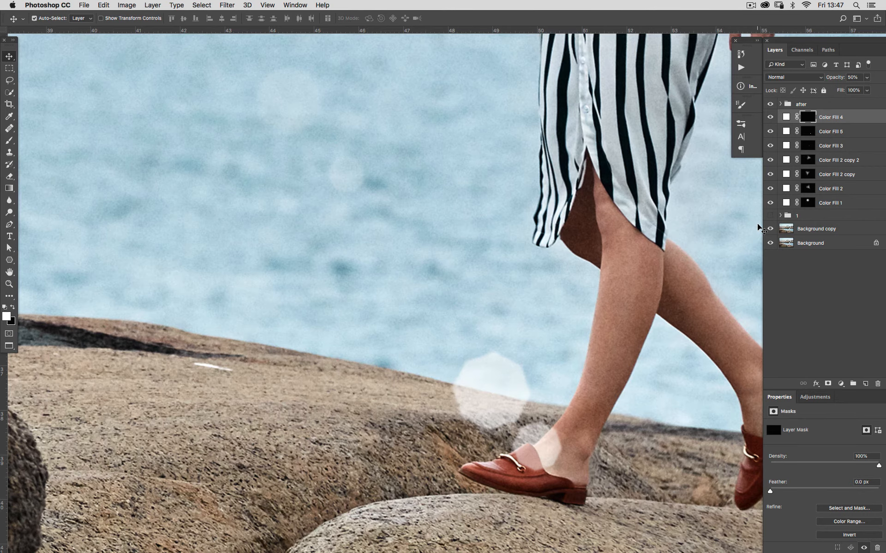
Step: Change the upper new fill layer's colour to light blue #83b2ff
{"action": "key", "text": "super+0"}
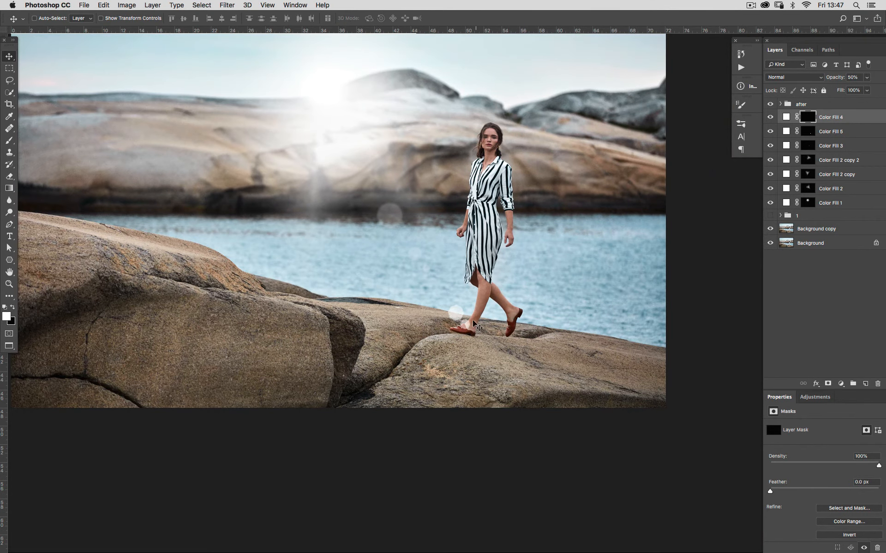
{"action": "left_click", "coordinate": [464, 307], "text": "super"}
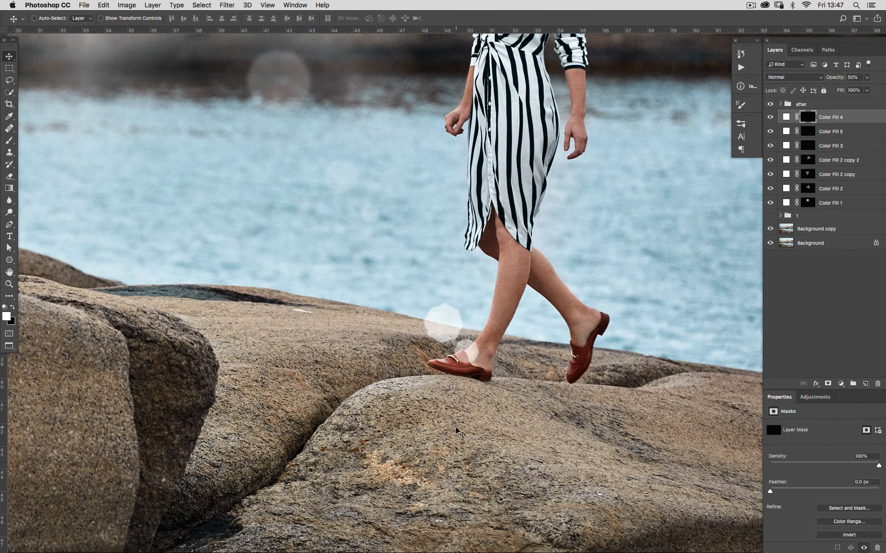
{"action": "double_click", "coordinate": [785, 118]}
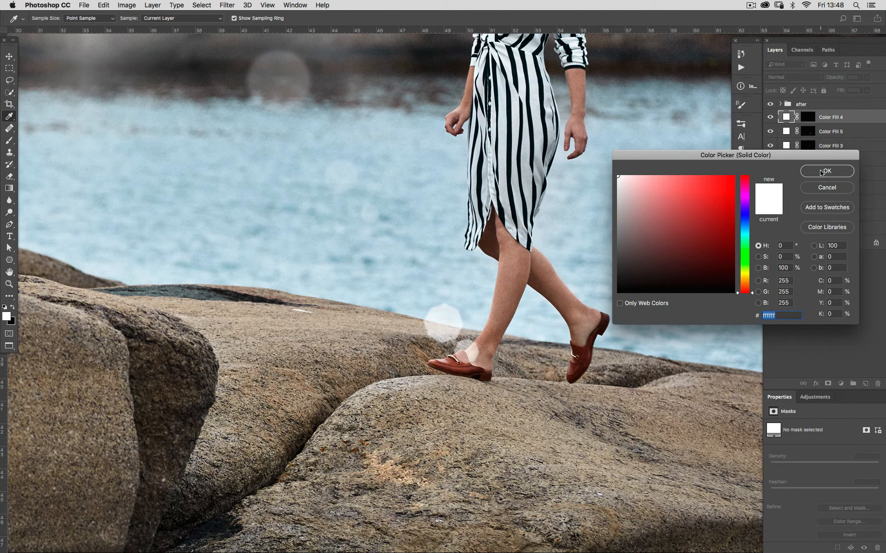
{"action": "left_click", "coordinate": [821, 171]}
{"action": "double_click", "coordinate": [786, 117]}
{"action": "left_click_drag", "start_coordinate": [747, 244], "coordinate": [743, 222]}
{"action": "left_click_drag", "start_coordinate": [677, 177], "coordinate": [675, 177]}
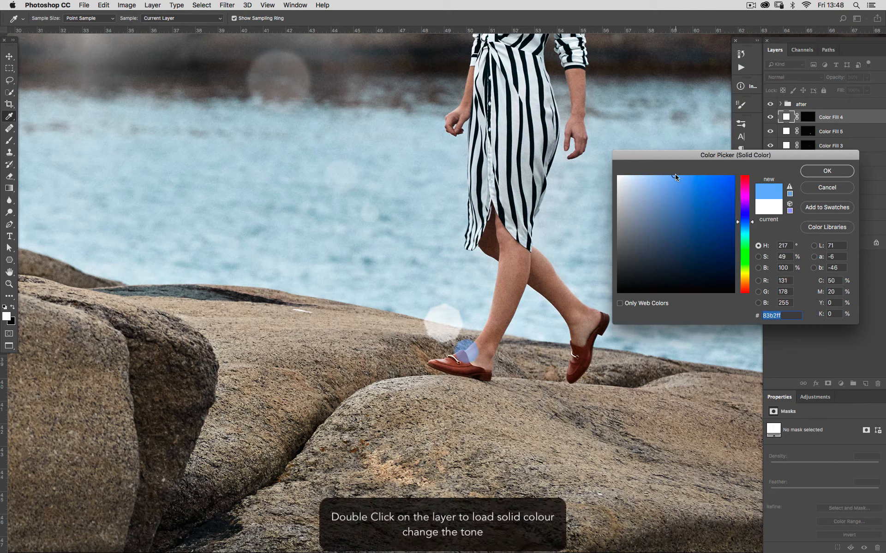
{"action": "left_click", "coordinate": [809, 171]}
Step: Change the lower new fill layer's colour to pale mint #d8fcf3
{"action": "double_click", "coordinate": [784, 132]}
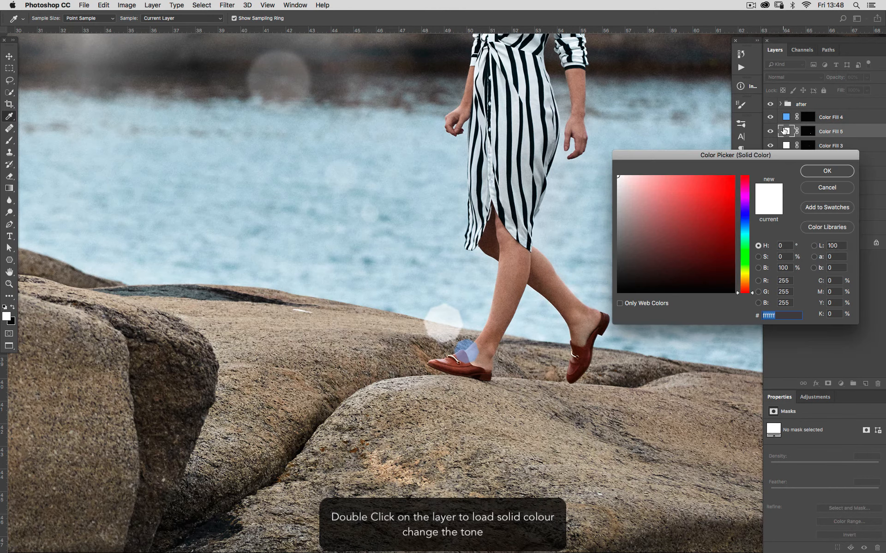
{"action": "left_click_drag", "start_coordinate": [753, 293], "coordinate": [749, 240]}
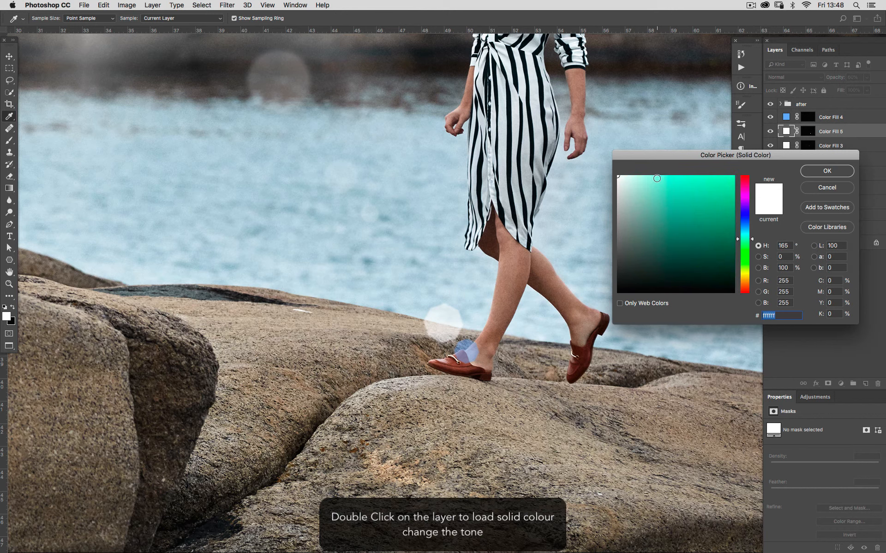
{"action": "mouse_move", "coordinate": [657, 178]}
{"action": "left_mouse_down"}
{"action": "mouse_move", "coordinate": [646, 196]}
{"action": "mouse_move", "coordinate": [634, 177]}
{"action": "left_mouse_up"}
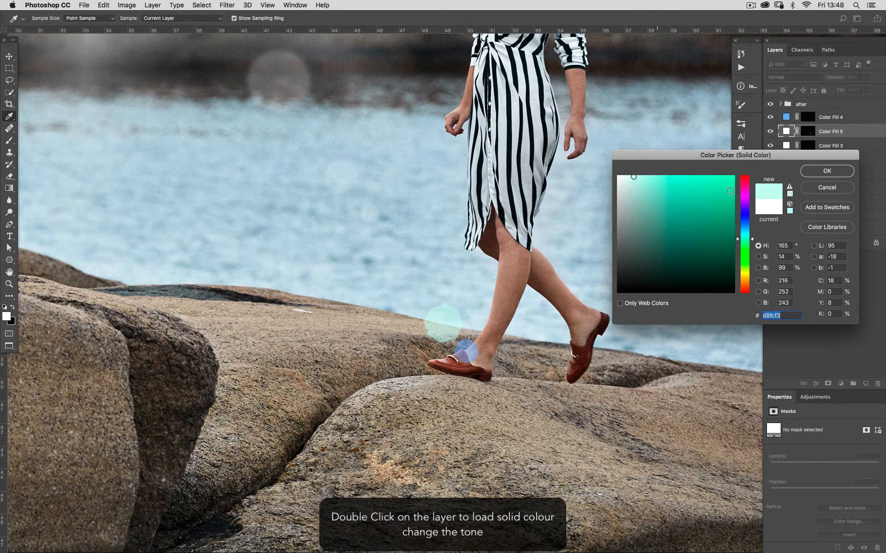
{"action": "left_click", "coordinate": [815, 173]}
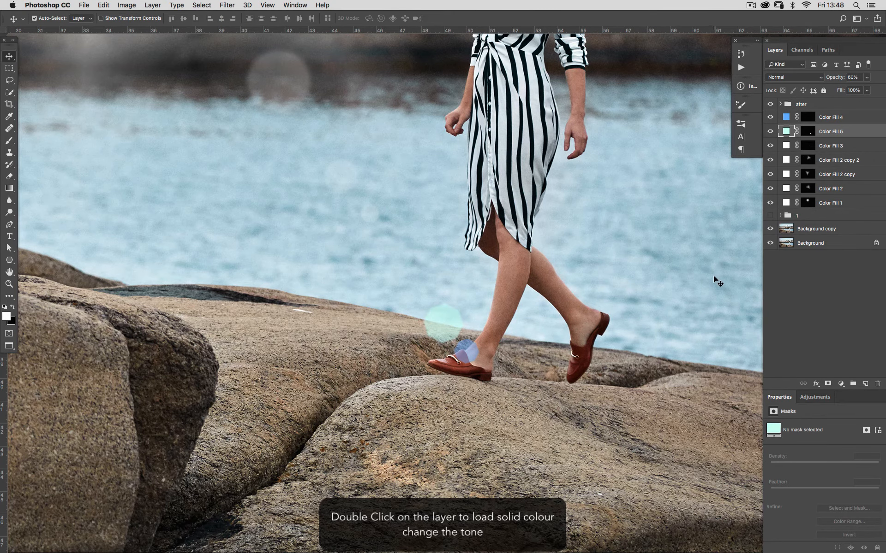
Step: Nudge the upper new fill layer's dot three pixels left and three pixels up with Free Transform
{"action": "key", "text": "super+0"}
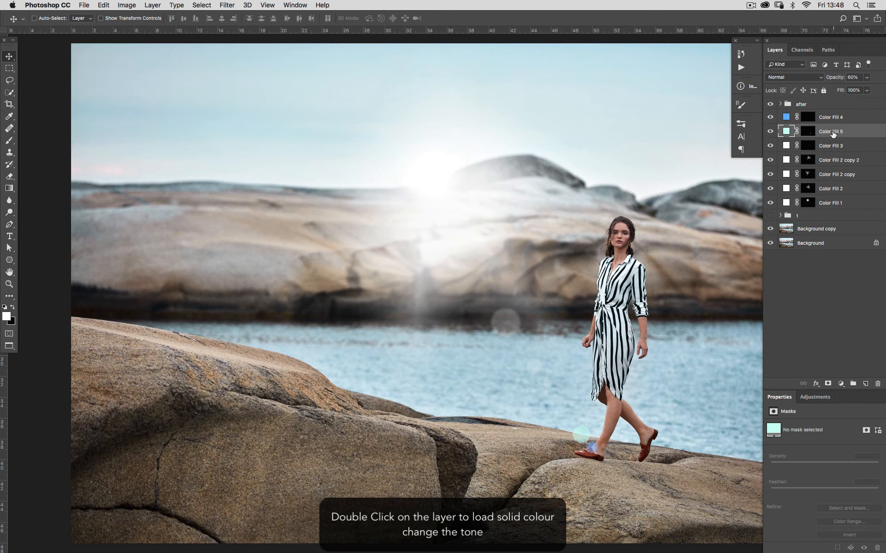
{"action": "key", "text": "super+t"}
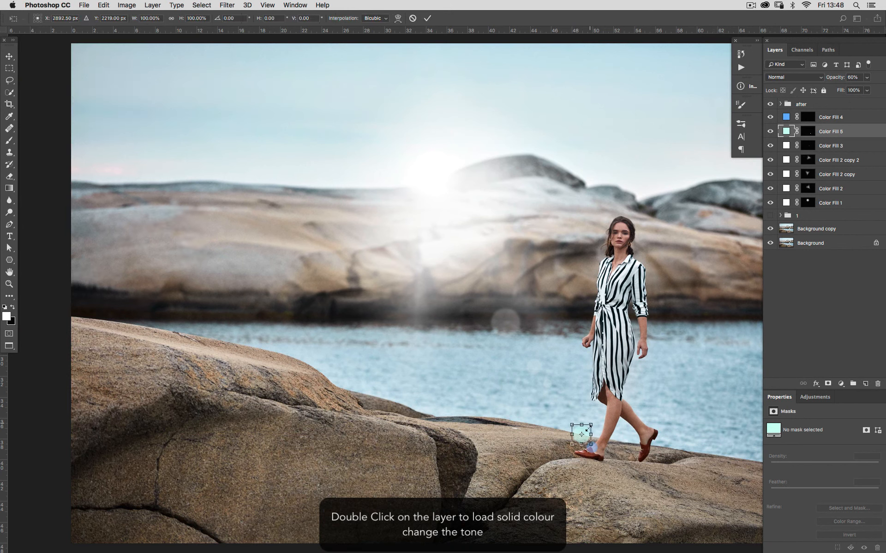
{"action": "key", "text": "Return"}
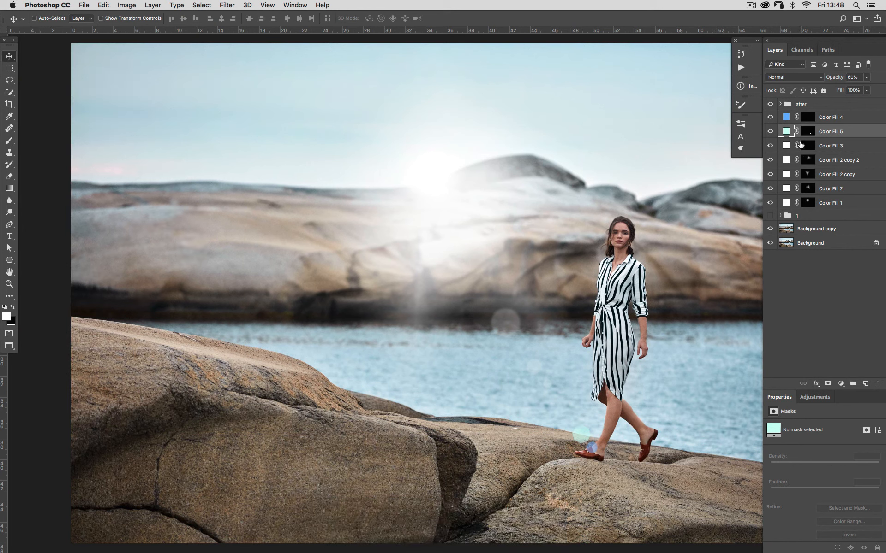
{"action": "left_click_drag", "start_coordinate": [808, 121], "coordinate": [786, 131]}
{"action": "key", "text": "super+t"}
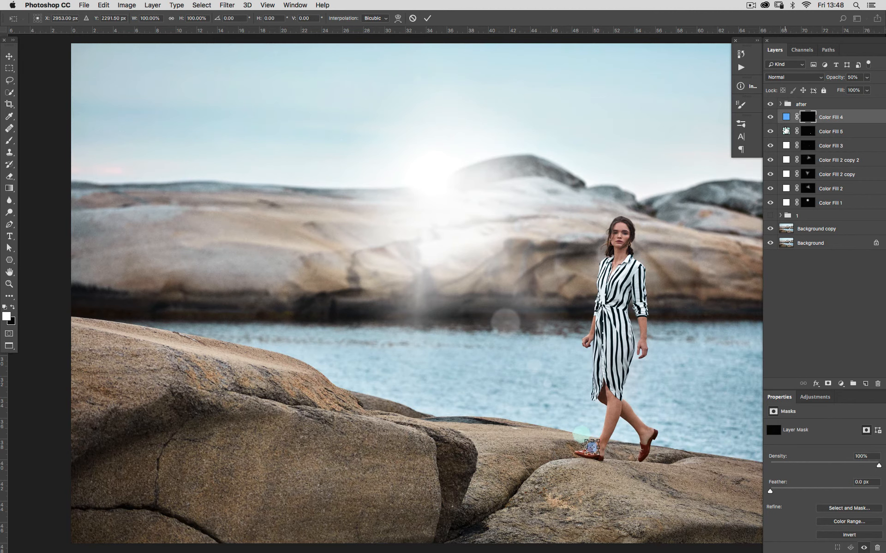
{"action": "key", "text": "Left"}
{"action": "key", "text": "Left"}
{"action": "key", "text": "Left"}
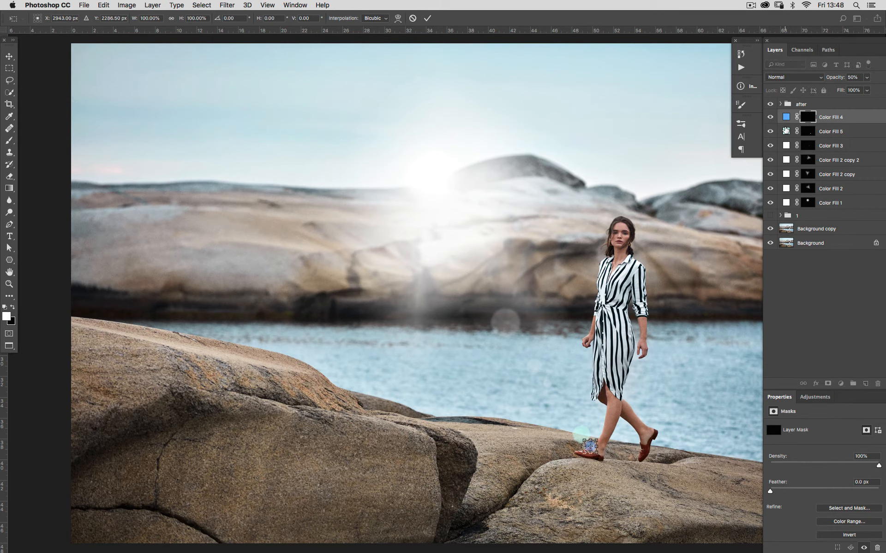
{"action": "key", "text": "Up"}
{"action": "key", "text": "Up"}
{"action": "key", "text": "Up"}
{"action": "key", "text": "Up"}
{"action": "key", "text": "Return"}
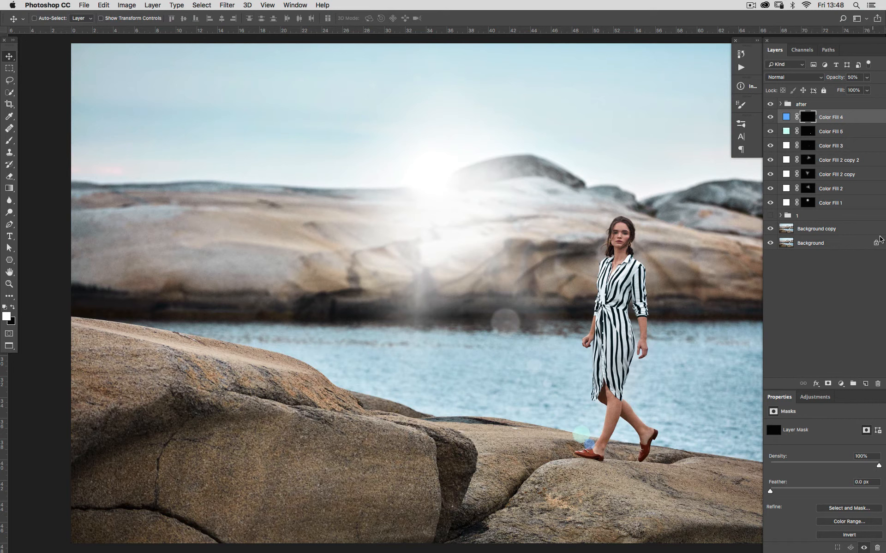
Step: Set the lower new fill layer's opacity to 30%
{"action": "left_click", "coordinate": [825, 134], "text": "shift"}
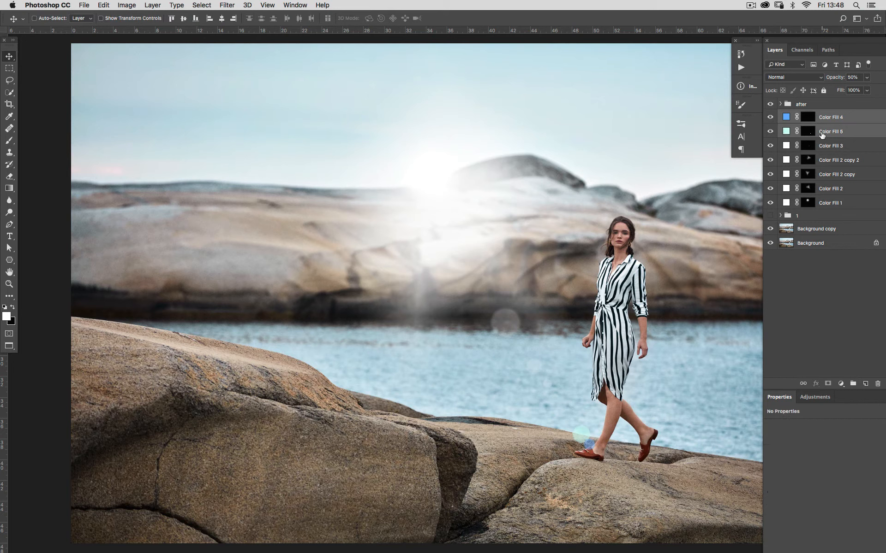
{"action": "left_click", "coordinate": [822, 119]}
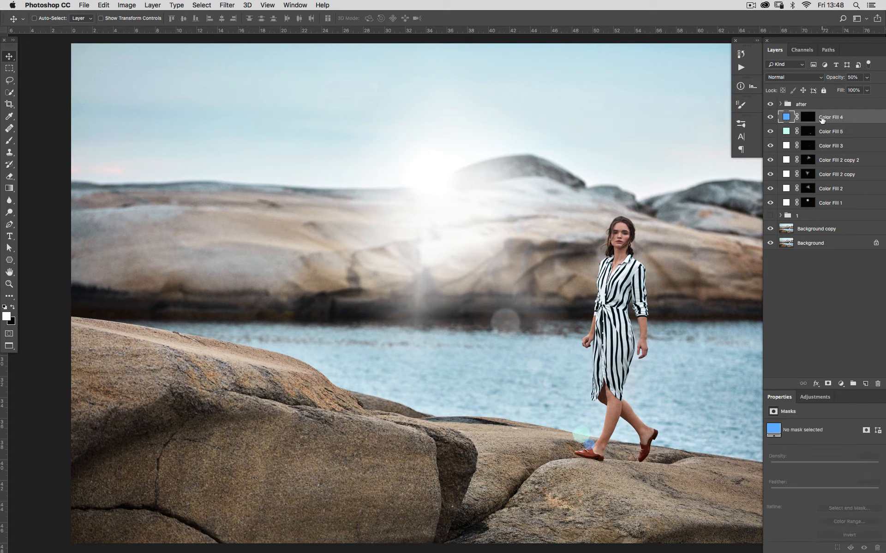
{"action": "left_click", "coordinate": [826, 138]}
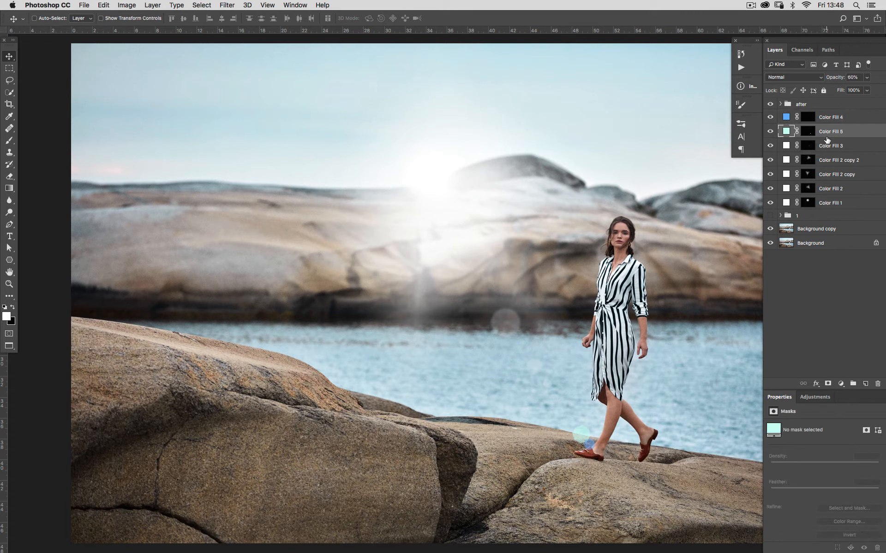
{"action": "key", "text": "3"}
Step: Group all the Color Fill layers into one group and name it 2
{"action": "left_click", "coordinate": [809, 149]}
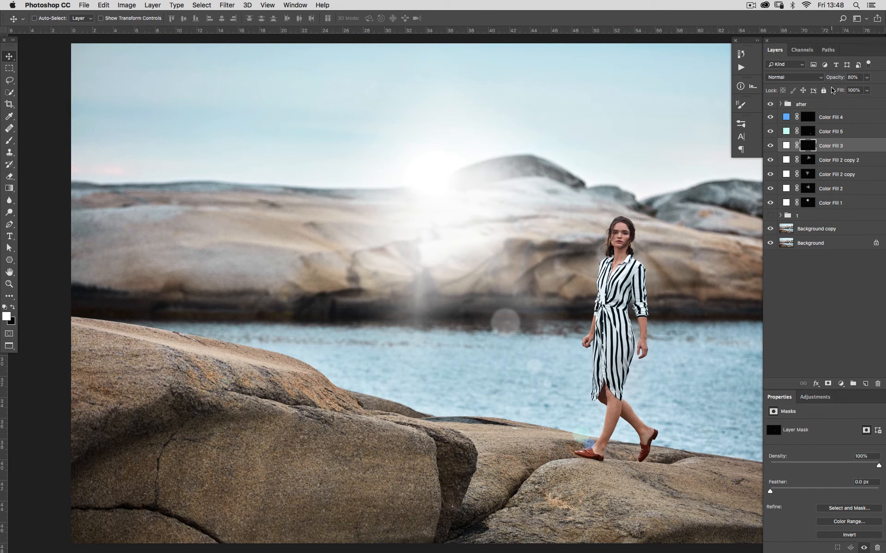
{"action": "key", "text": "super+minus"}
{"action": "key", "text": "super+minus"}
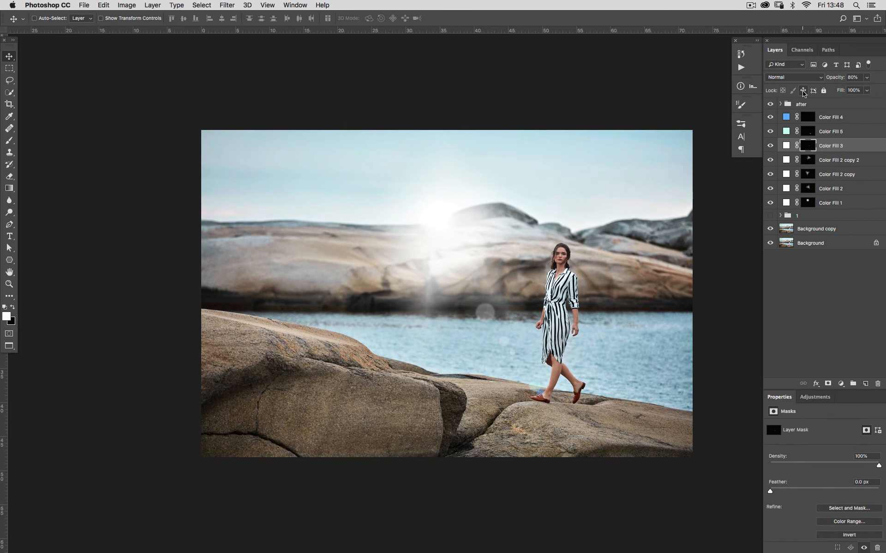
{"action": "left_click", "coordinate": [771, 105]}
{"action": "left_click", "coordinate": [833, 121]}
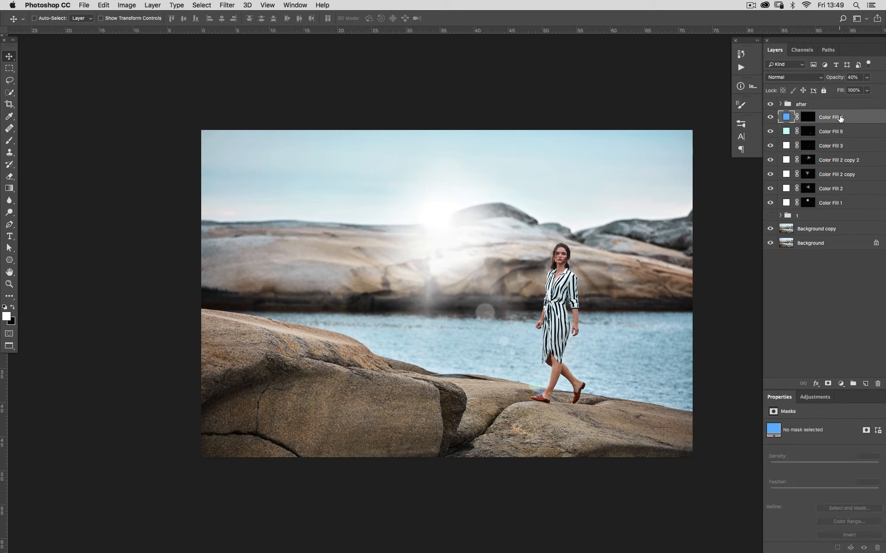
{"action": "left_click", "coordinate": [837, 207], "text": "shift"}
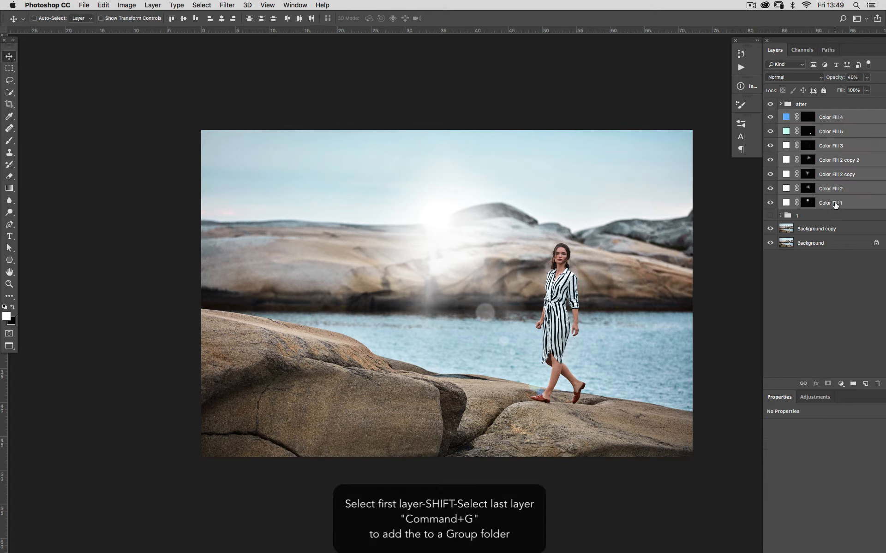
{"action": "key", "text": "super+g"}
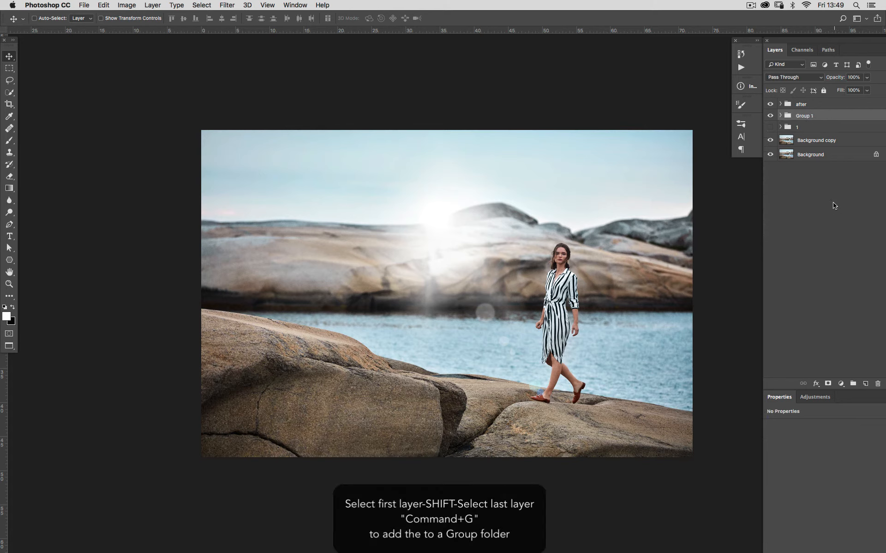
{"action": "double_click", "coordinate": [803, 116]}
{"action": "type", "text": "2"}
{"action": "key", "text": "Return"}
Step: Toggle group 2's visibility to compare the image with and without the flare
{"action": "left_click", "coordinate": [770, 116]}
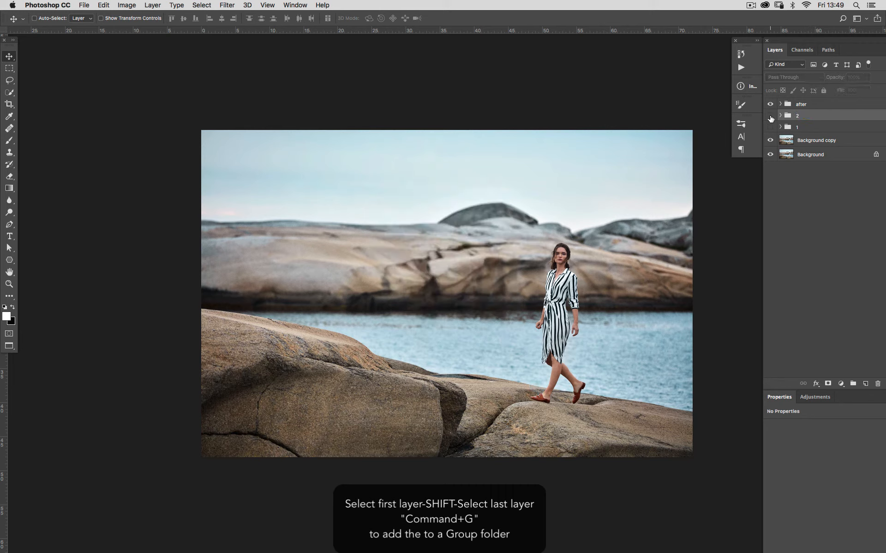
{"action": "left_click", "coordinate": [769, 116]}
{"action": "left_click", "coordinate": [769, 119]}
{"action": "left_click", "coordinate": [769, 119]}
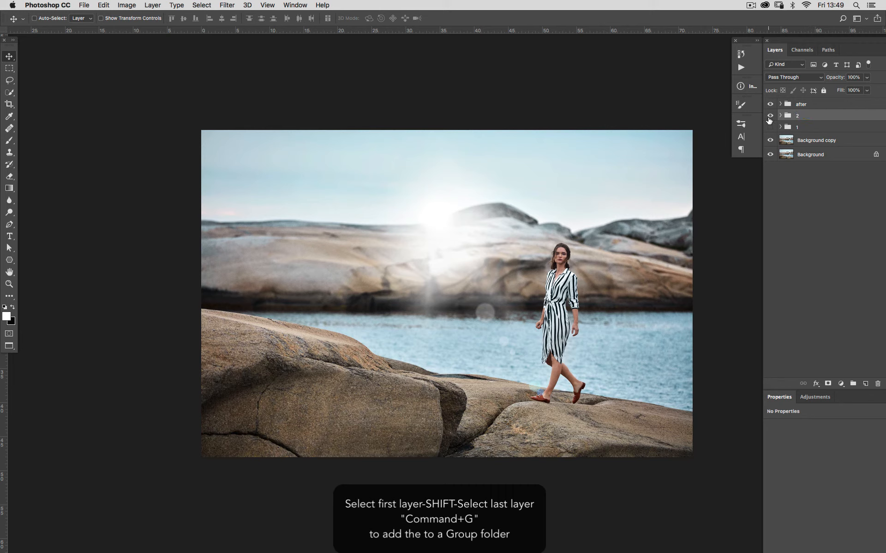
Step: Expand group 2 and hide the Color Fill 2 copy layer
{"action": "left_click", "coordinate": [780, 116]}
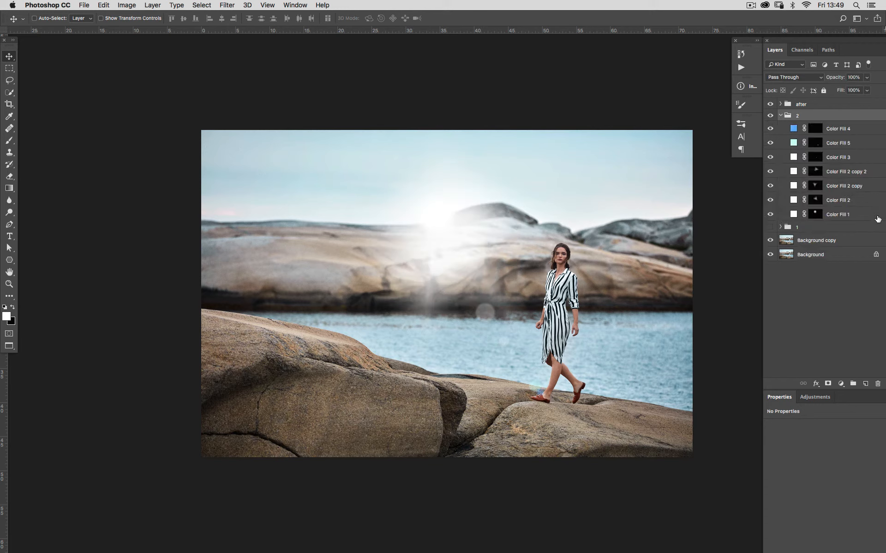
{"action": "left_click", "coordinate": [769, 186]}
{"action": "left_click", "coordinate": [769, 187]}
{"action": "left_click", "coordinate": [768, 187]}
{"action": "left_click", "coordinate": [767, 188]}
{"action": "left_click", "coordinate": [769, 187]}
{"action": "left_click", "coordinate": [770, 187]}
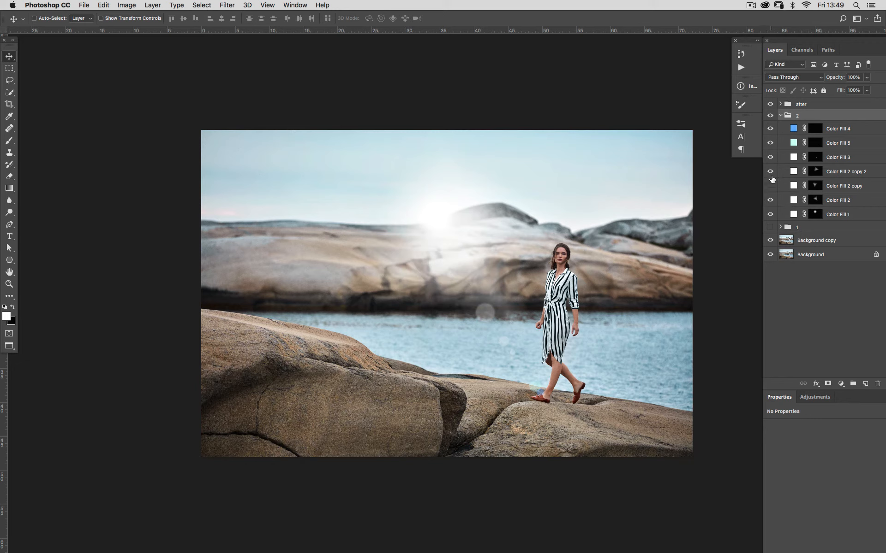
{"action": "left_click", "coordinate": [769, 174]}
{"action": "left_click", "coordinate": [768, 174]}
{"action": "left_click", "coordinate": [769, 200]}
{"action": "left_click", "coordinate": [770, 201]}
Step: Rotate Color Fill 2's flare about 9° and enlarge it slightly with Free Transform
{"action": "left_click", "coordinate": [794, 202]}
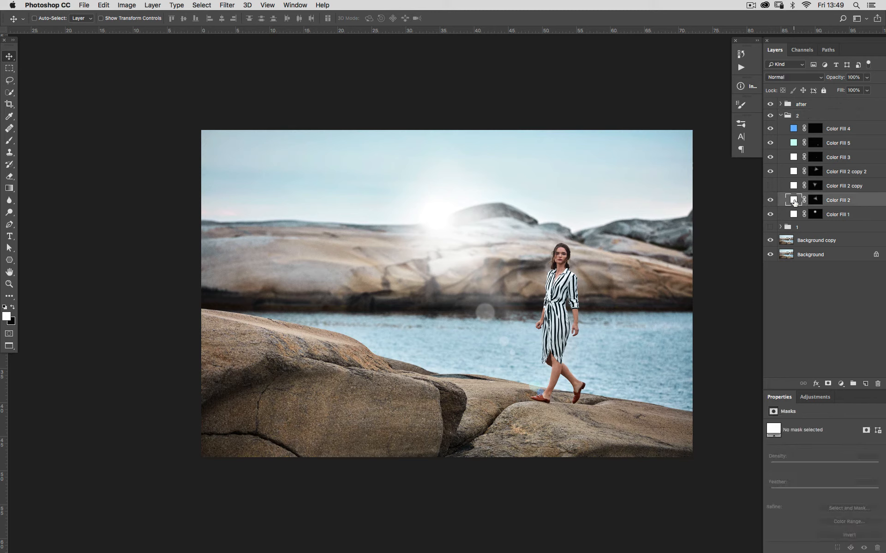
{"action": "key", "text": "ctrl+t"}
{"action": "left_click_drag", "start_coordinate": [615, 391], "coordinate": [601, 441]}
{"action": "mouse_move", "coordinate": [511, 357]}
{"action": "left_mouse_down"}
{"action": "mouse_move", "coordinate": [556, 396]}
{"action": "mouse_move", "coordinate": [511, 367]}
{"action": "left_mouse_up"}
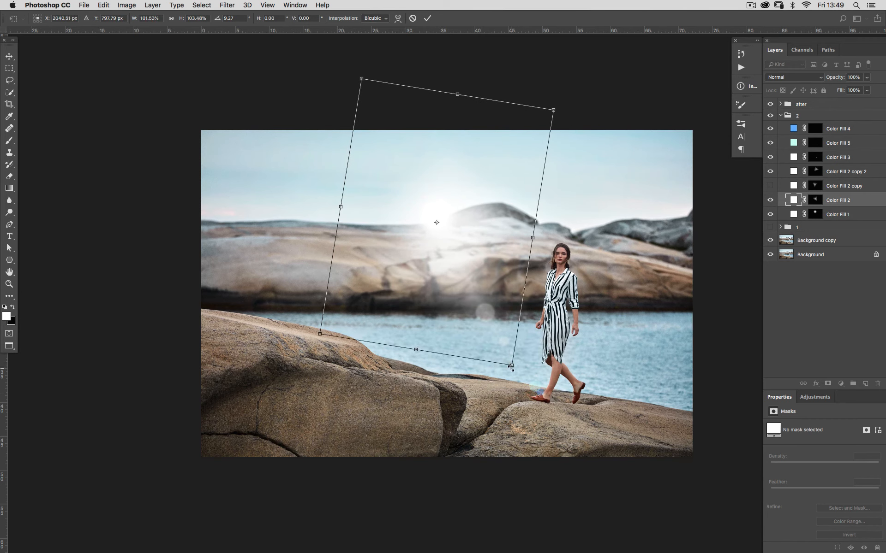
{"action": "key", "text": "Return"}
{"action": "left_click", "coordinate": [514, 373], "text": "super"}
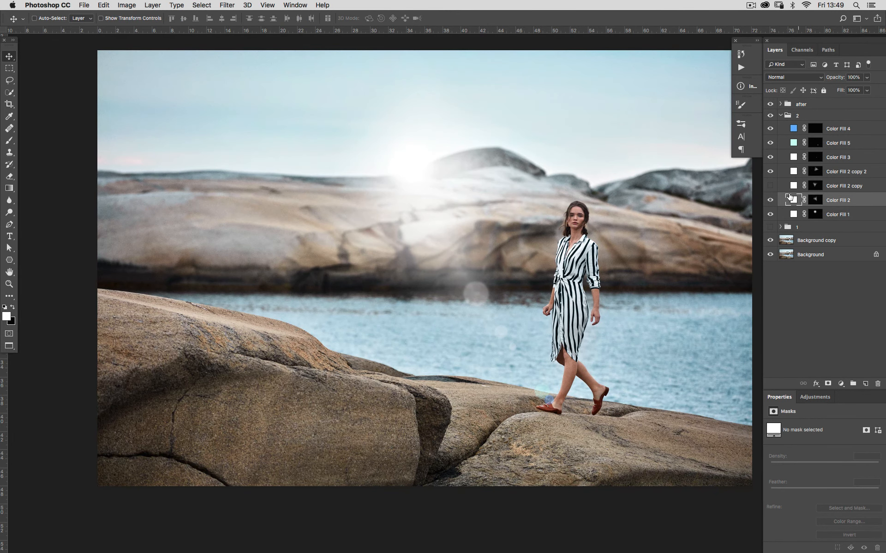
Step: Move Color Fill 3's dot slightly down and to the right, beside the woman
{"action": "left_click", "coordinate": [770, 158]}
{"action": "left_click", "coordinate": [769, 157]}
{"action": "left_click", "coordinate": [796, 161]}
{"action": "left_click_drag", "start_coordinate": [495, 327], "coordinate": [508, 347]}
{"action": "scroll", "coordinate": [508, 347], "scroll_direction": "down", "scroll_amount": 3}
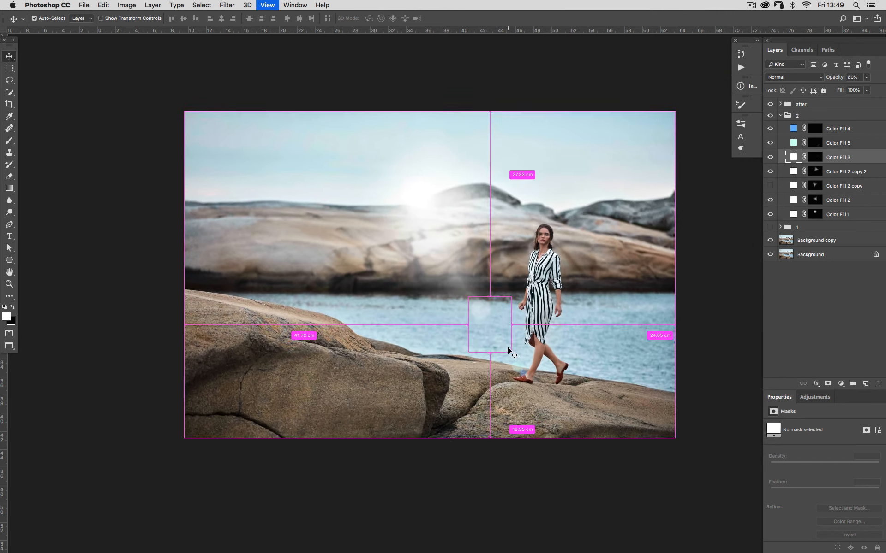
{"action": "key", "text": "super+plus"}
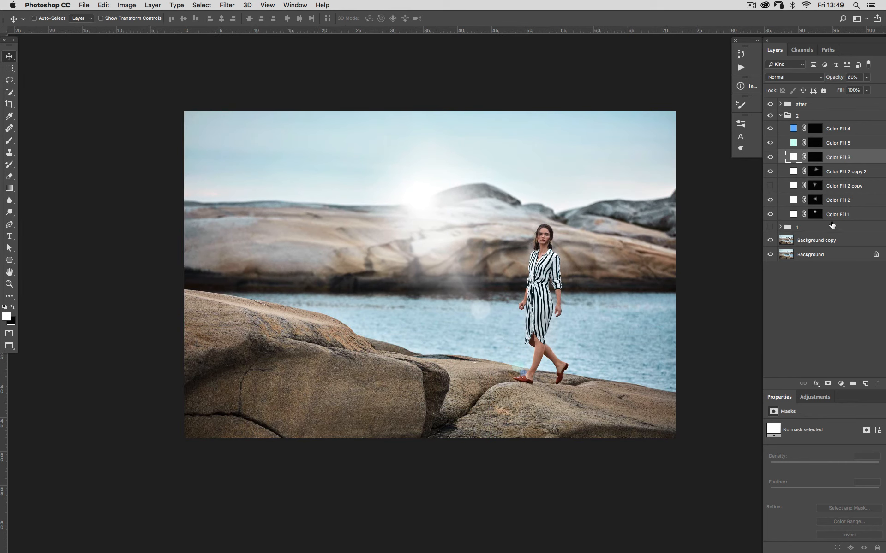
{"action": "left_click", "coordinate": [815, 219], "text": "alt"}
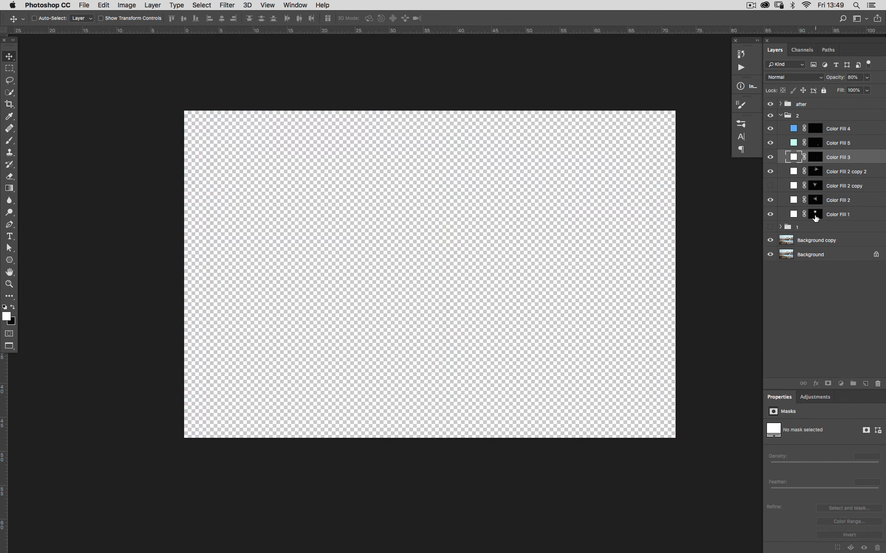
{"action": "left_click", "coordinate": [815, 218], "text": "alt"}
{"action": "left_click", "coordinate": [814, 217], "text": "alt"}
{"action": "double_click", "coordinate": [794, 214]}
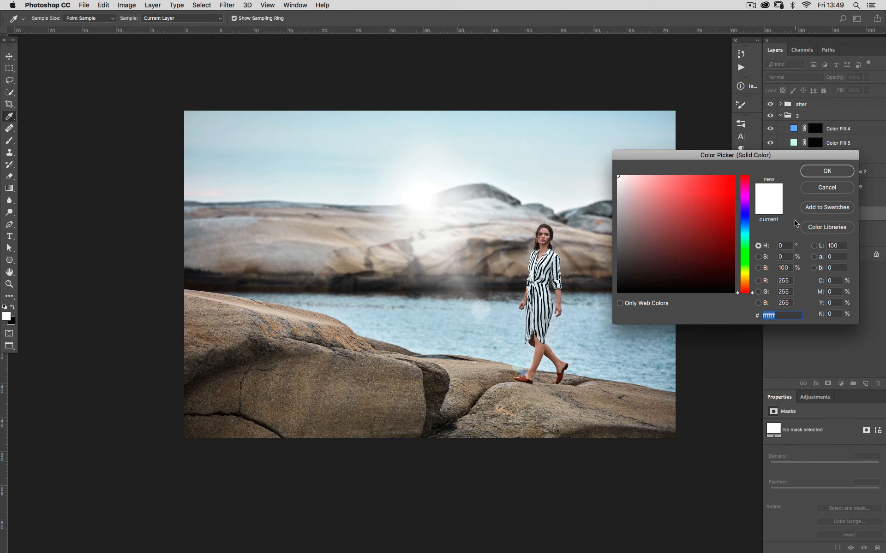
{"action": "mouse_move", "coordinate": [751, 292]}
{"action": "left_mouse_down"}
{"action": "mouse_move", "coordinate": [752, 279]}
{"action": "mouse_move", "coordinate": [755, 299]}
{"action": "left_mouse_up"}
{"action": "left_click", "coordinate": [757, 257]}
{"action": "left_click", "coordinate": [834, 187]}
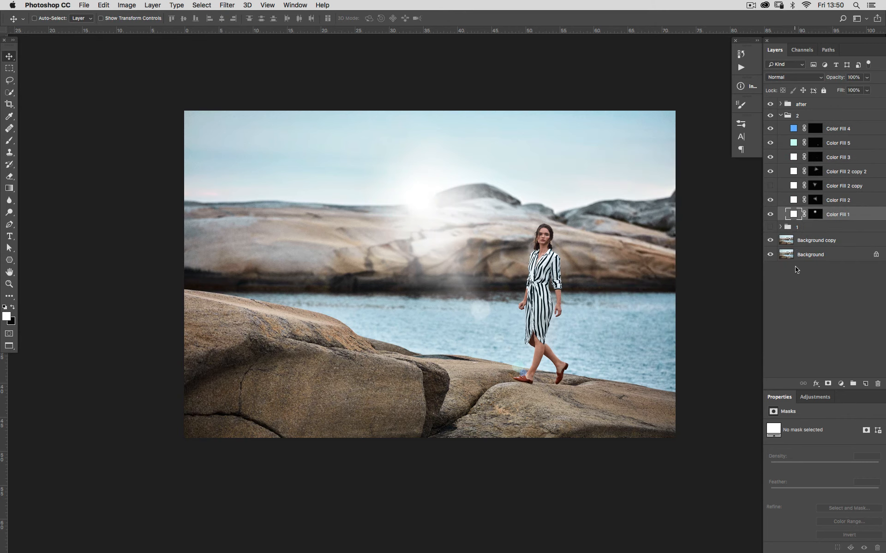
Step: Load Color Fill 1's mask as a selection and add a Photo Filter adjustment layer limited to it
{"action": "left_click", "coordinate": [813, 213], "text": "super"}
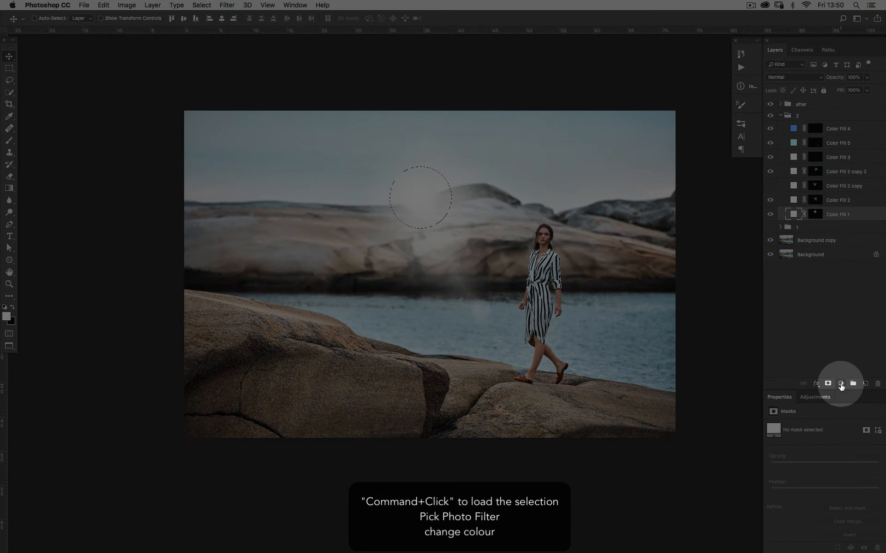
{"action": "left_click", "coordinate": [841, 383]}
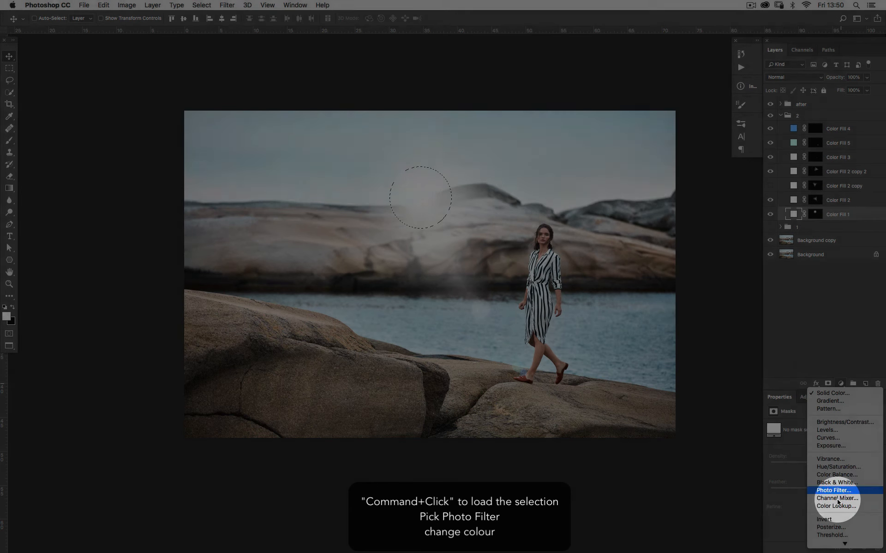
{"action": "left_click", "coordinate": [844, 491]}
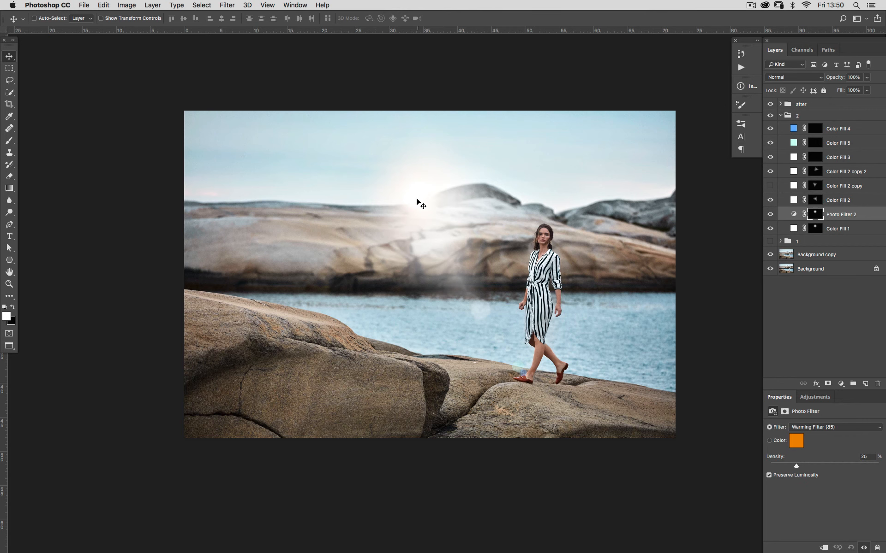
{"action": "key", "text": "super+plus"}
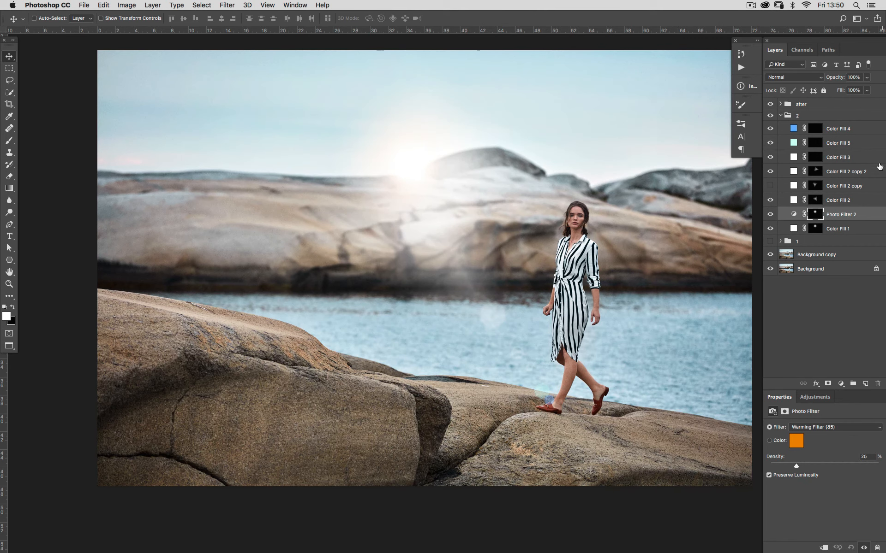
{"action": "left_click", "coordinate": [815, 158]}
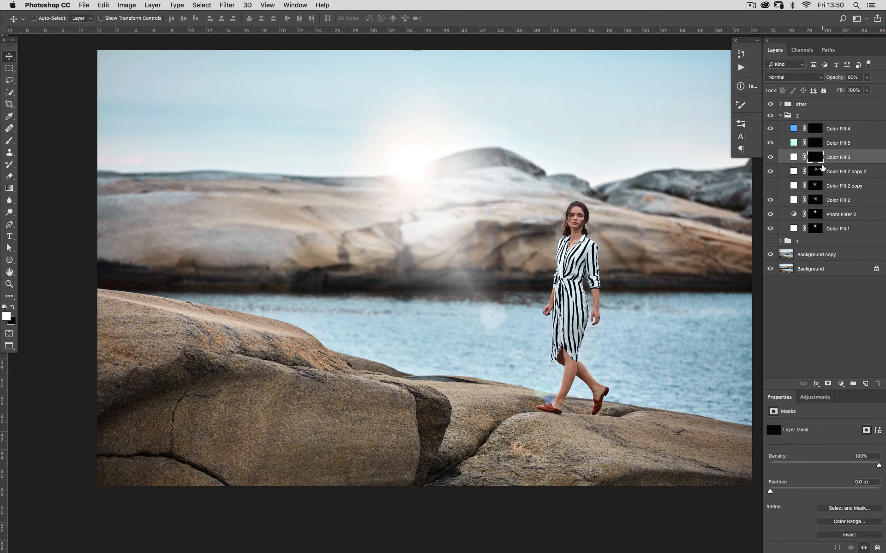
Step: Change Color Fill 3's fill colour to a pale warm cream tone
{"action": "double_click", "coordinate": [796, 157]}
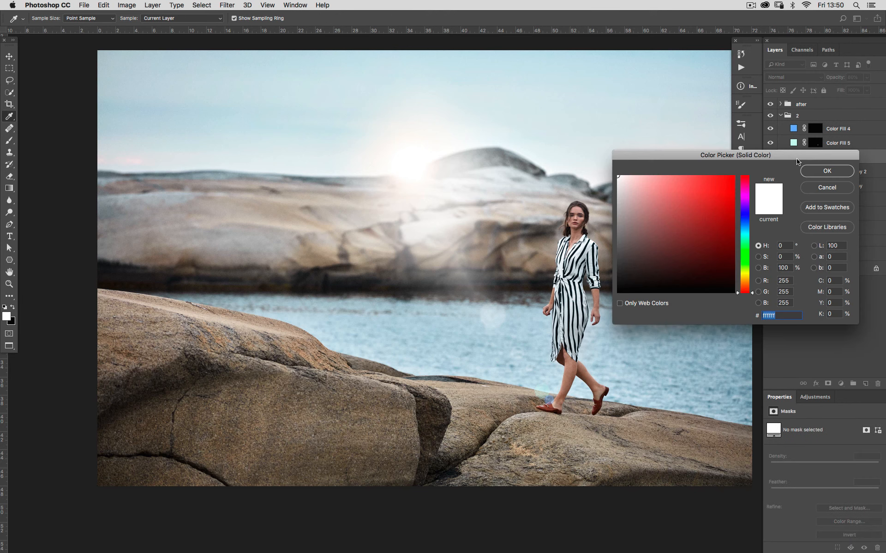
{"action": "mouse_move", "coordinate": [752, 296]}
{"action": "left_mouse_down"}
{"action": "mouse_move", "coordinate": [750, 266]}
{"action": "mouse_move", "coordinate": [750, 284]}
{"action": "left_mouse_up"}
{"action": "left_click", "coordinate": [758, 256]}
{"action": "left_click", "coordinate": [826, 171]}
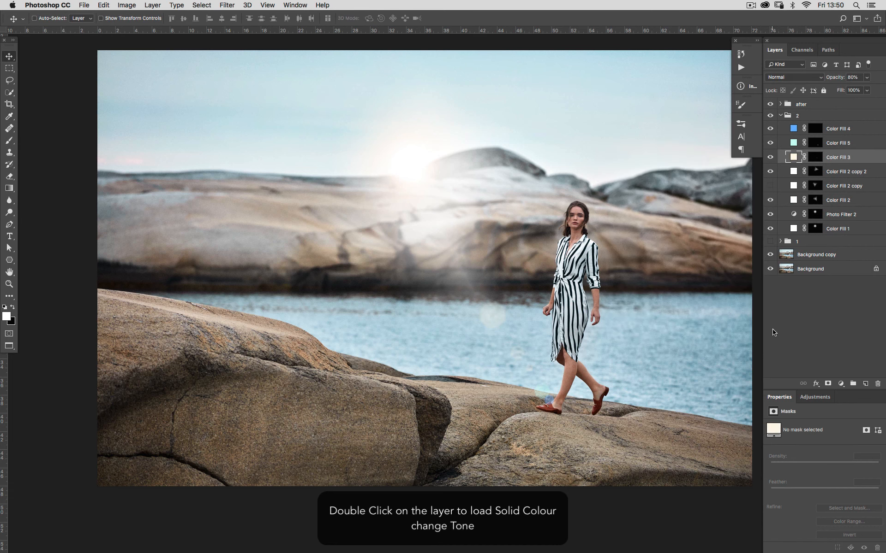
Step: Collapse group 2 and toggle its visibility to compare the photo with and without the flare effect
{"action": "key", "text": "super+minus"}
{"action": "key", "text": "super+minus"}
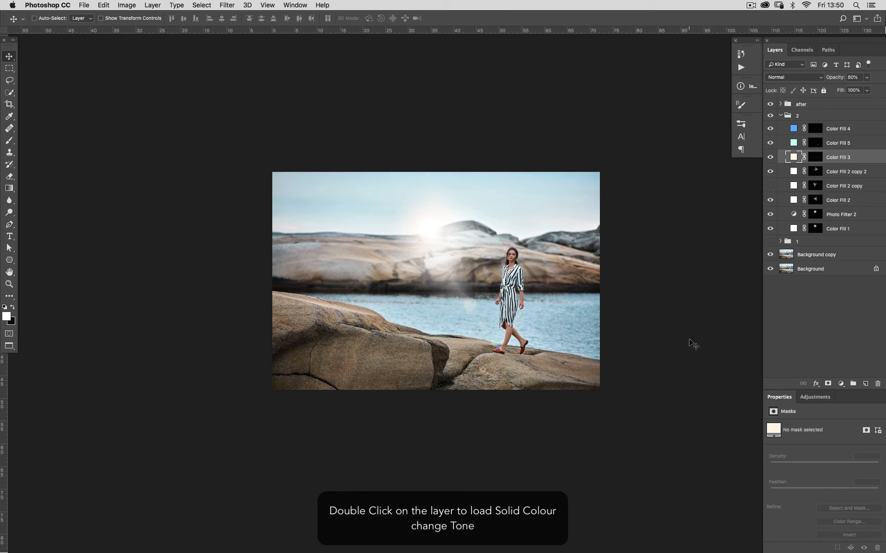
{"action": "left_click", "coordinate": [780, 116]}
{"action": "left_click", "coordinate": [770, 116]}
{"action": "left_click", "coordinate": [770, 116]}
{"action": "left_click", "coordinate": [769, 116]}
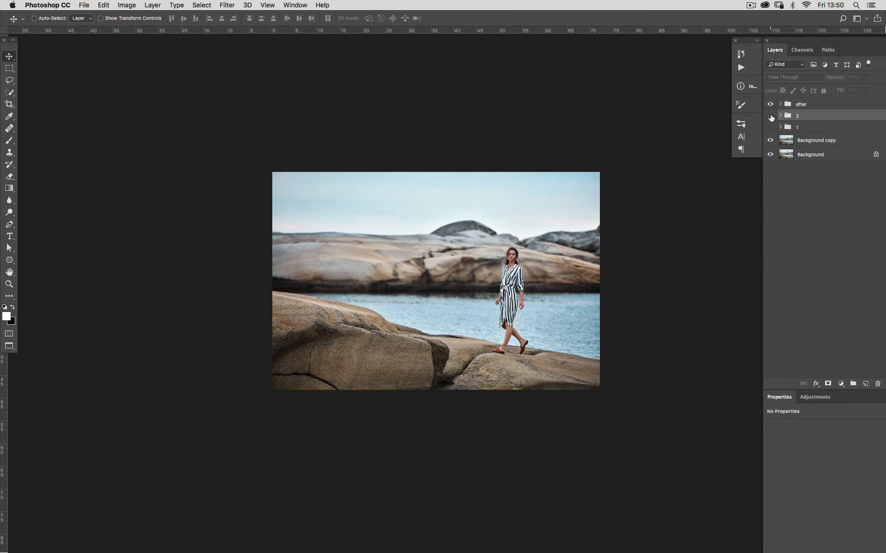
{"action": "left_click", "coordinate": [769, 116]}
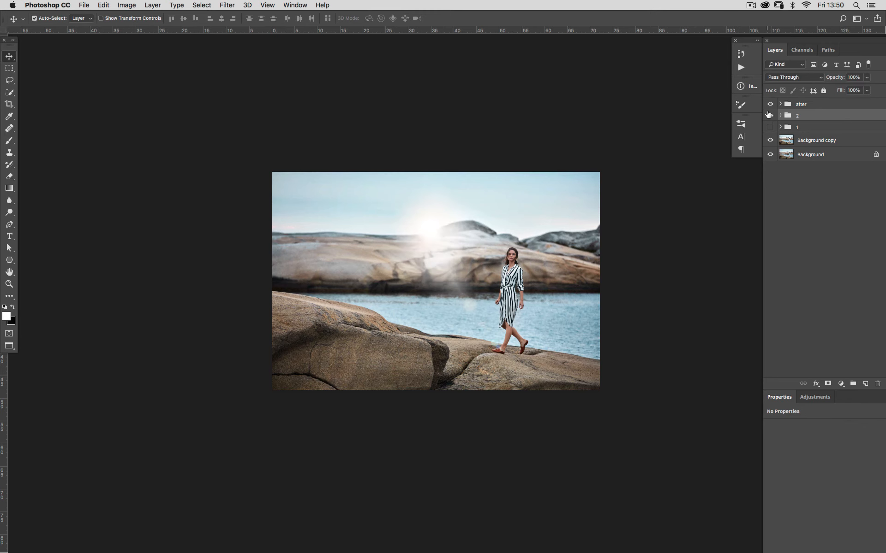
{"action": "key", "text": "super+equal"}
{"action": "left_click", "coordinate": [780, 115]}
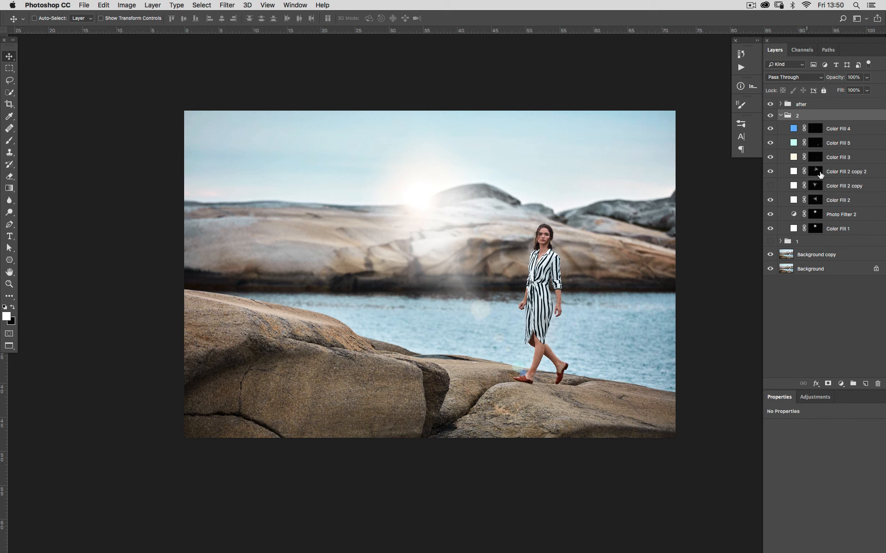
Step: Select the Color Fill 2 layer and set its opacity to 60%
{"action": "left_click", "coordinate": [769, 172]}
{"action": "left_click", "coordinate": [771, 174]}
{"action": "left_click", "coordinate": [769, 200]}
{"action": "left_click", "coordinate": [770, 200]}
{"action": "left_click", "coordinate": [785, 203]}
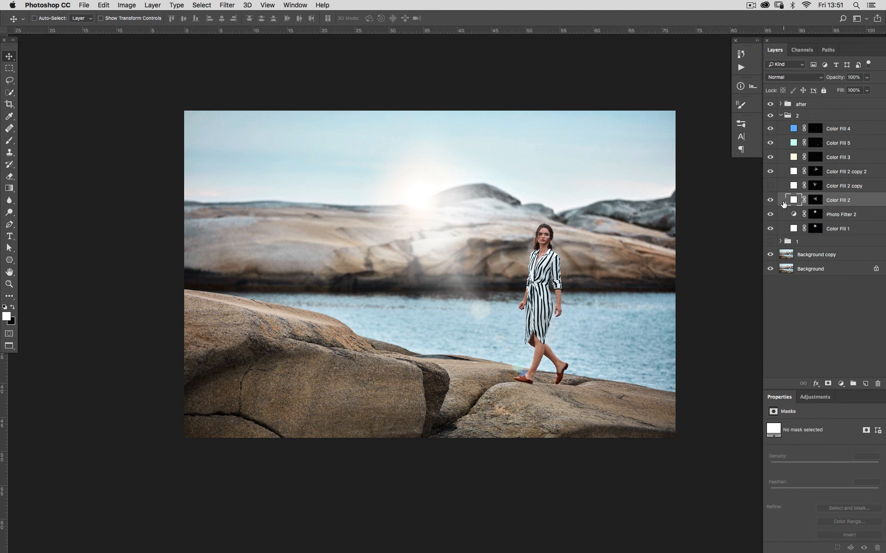
{"action": "key", "text": "5"}
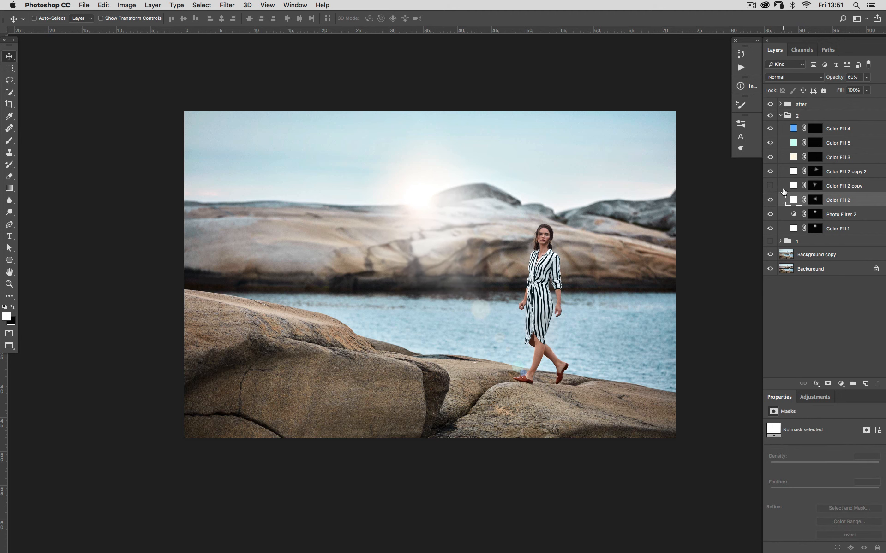
Step: Switch group 2 off and on repeatedly to judge the finished glow against the original photo
{"action": "key", "text": "super+plus"}
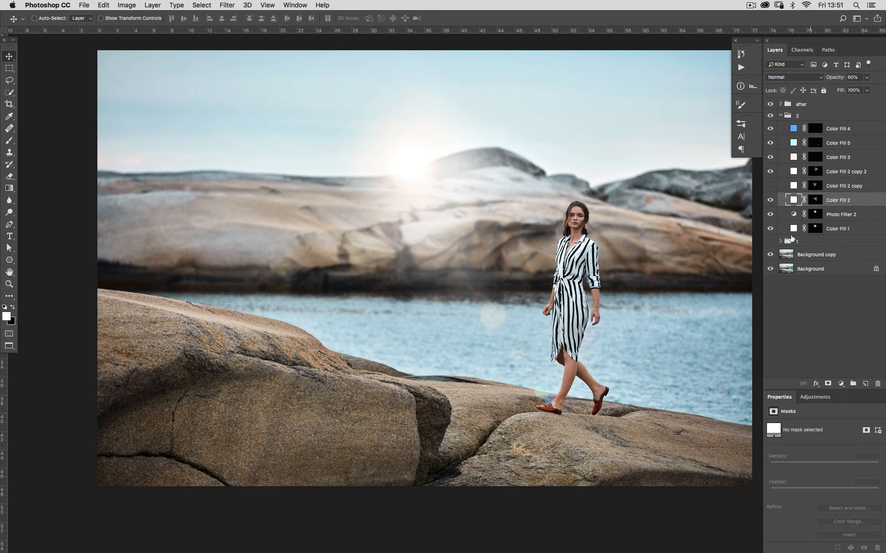
{"action": "left_click_drag", "start_coordinate": [733, 300], "coordinate": [718, 301]}
{"action": "key", "text": "super+r"}
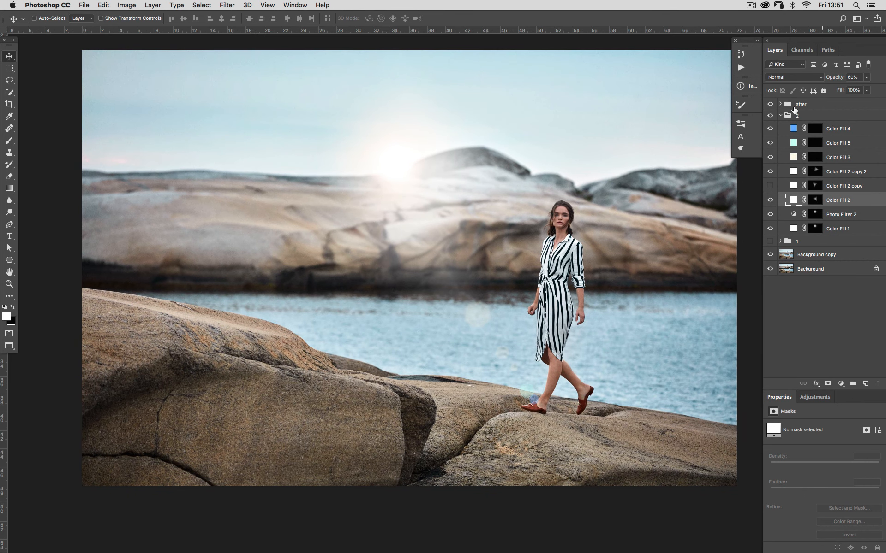
{"action": "left_click", "coordinate": [780, 115]}
{"action": "left_click", "coordinate": [771, 117]}
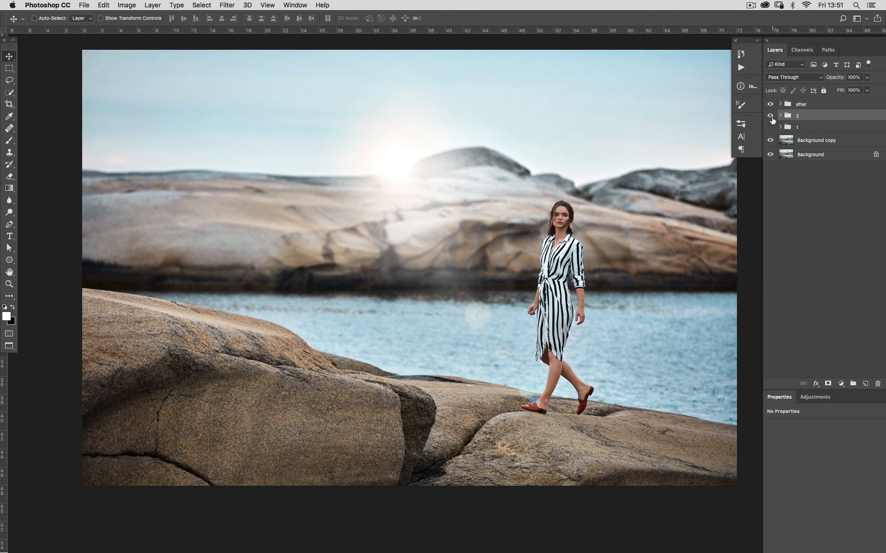
{"action": "left_click", "coordinate": [772, 119]}
{"action": "left_click", "coordinate": [771, 119]}
{"action": "left_click", "coordinate": [772, 119]}
{"action": "left_click", "coordinate": [771, 120]}
{"action": "left_click", "coordinate": [770, 120]}
{"action": "left_click", "coordinate": [770, 121]}
{"action": "left_click", "coordinate": [771, 119]}
{"action": "left_click", "coordinate": [770, 120]}
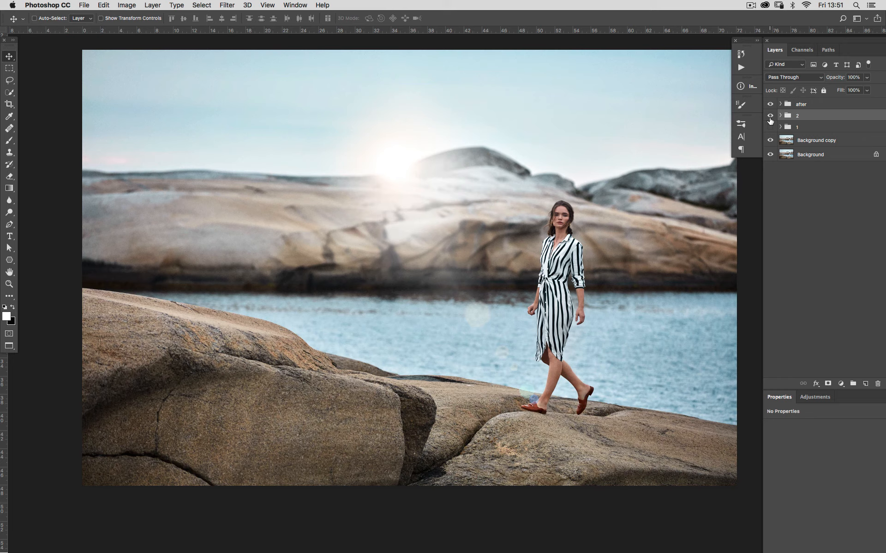